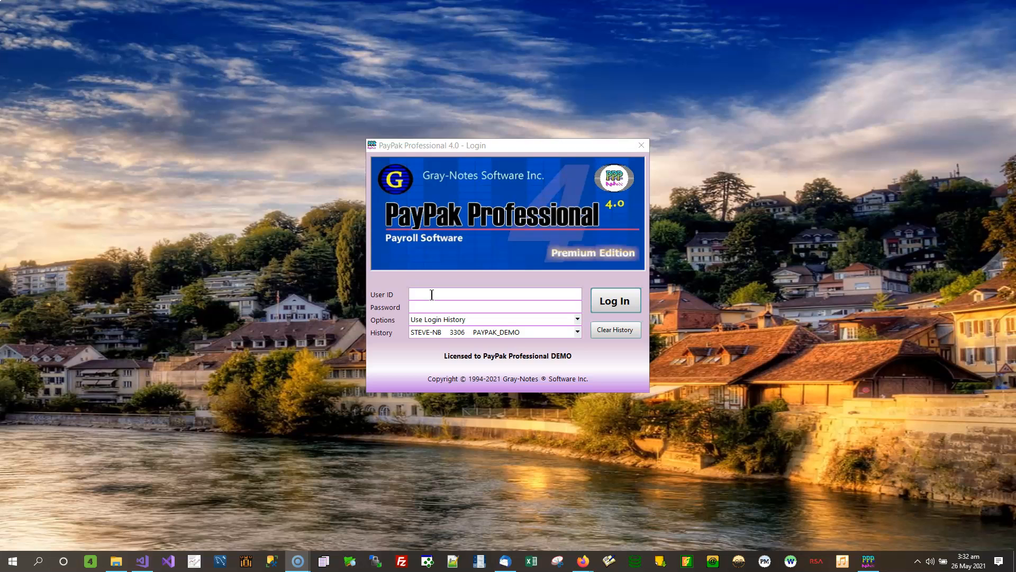
# Enter the user ID and account password in the login form and log in using the login history.
pyautogui.click(432, 294)
pyautogui.write('s')
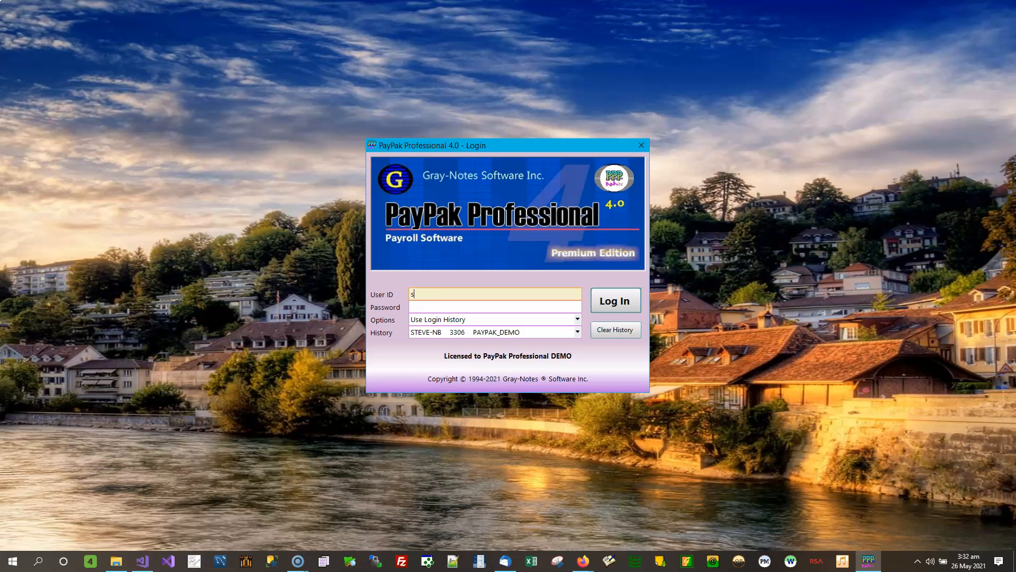
pyautogui.write('a')
pyautogui.press('Tab')
pyautogui.write('demo')
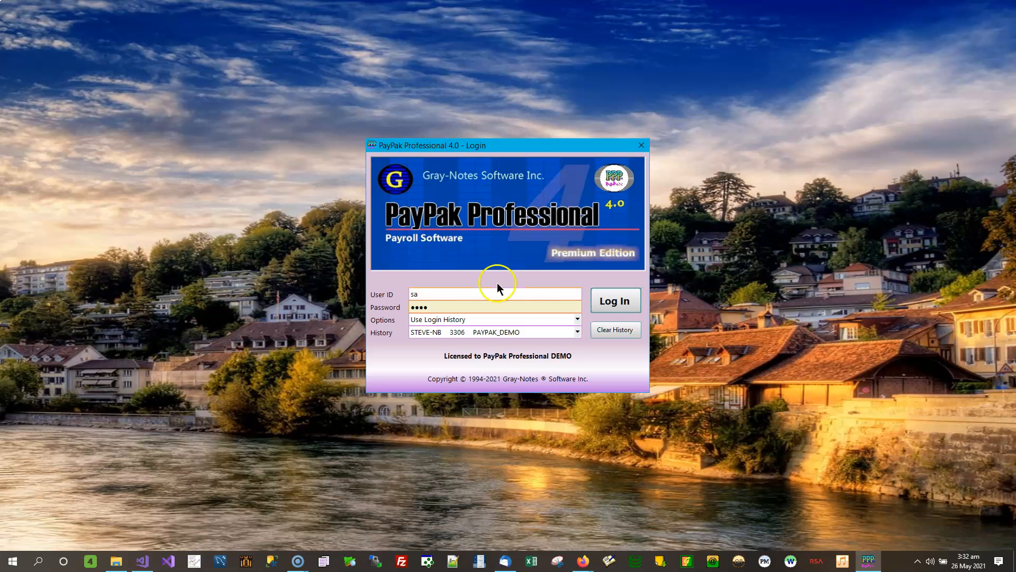
pyautogui.click(614, 292)
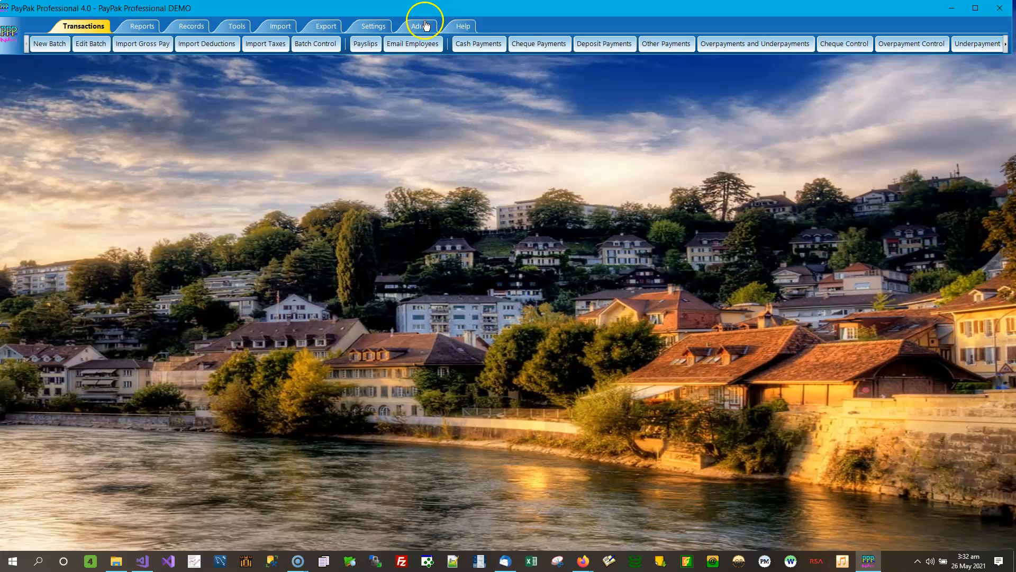
# Open the Admin Locks window and maximize it.
pyautogui.click(423, 29)
pyautogui.click(346, 47)
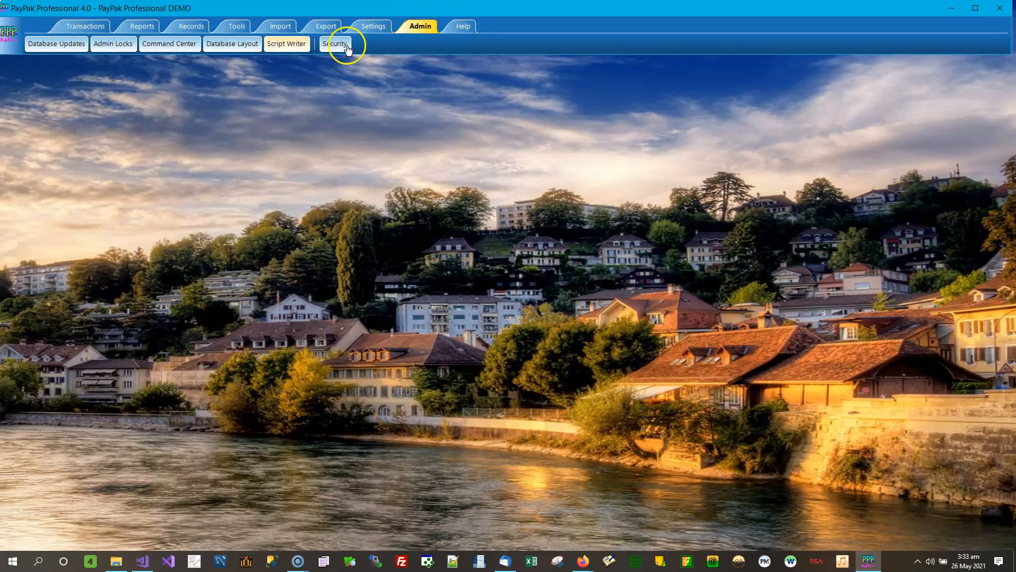
pyautogui.click(122, 46)
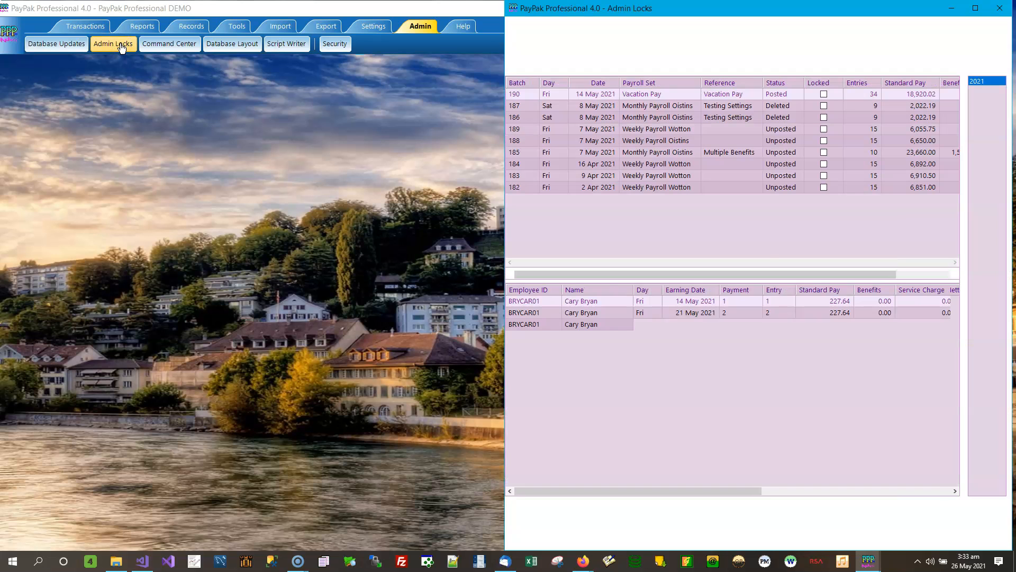
pyautogui.click(976, 8)
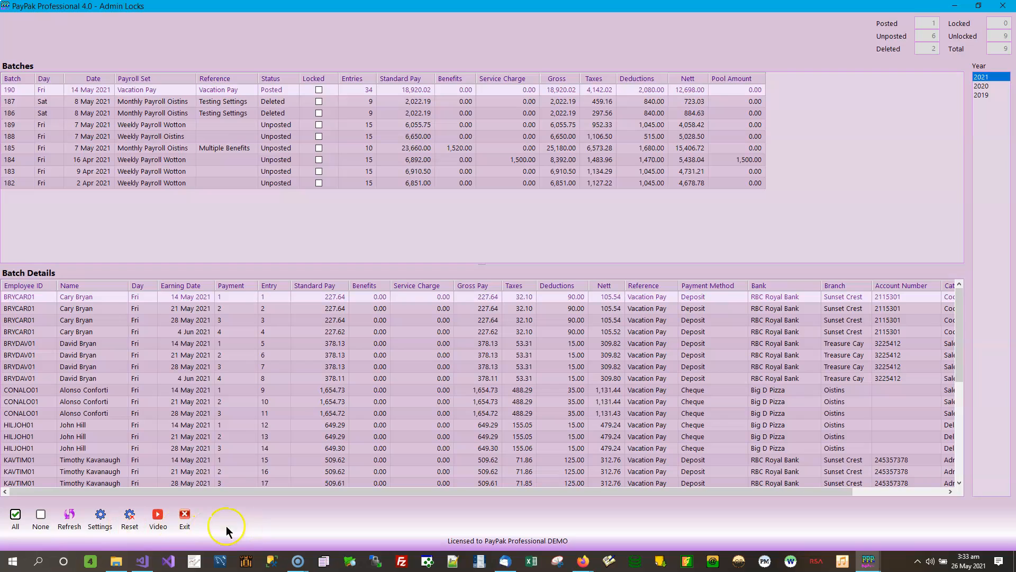
# Lock the deleted batch 187 and release its lock again.
pyautogui.click(17, 516)
pyautogui.click(320, 101)
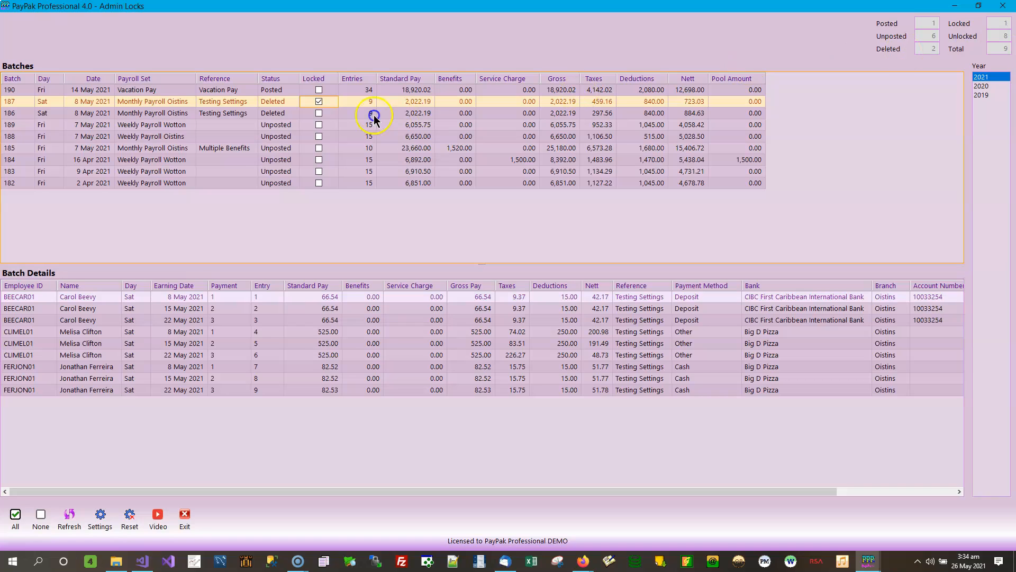
pyautogui.click(318, 101)
# Lock all 2021 batches at once, including the unposted ones, and release all the locks again.
pyautogui.click(14, 516)
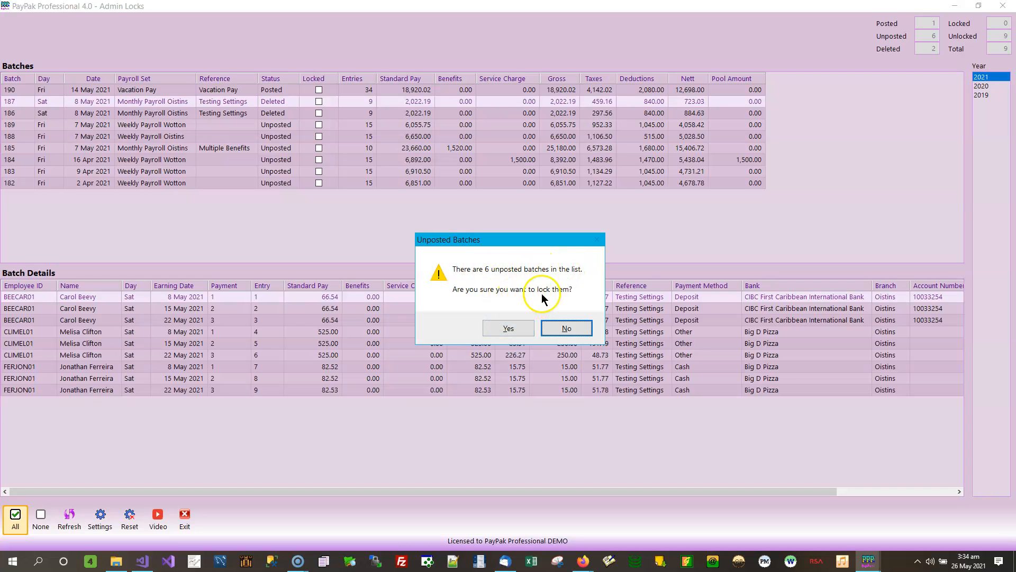
pyautogui.click(513, 329)
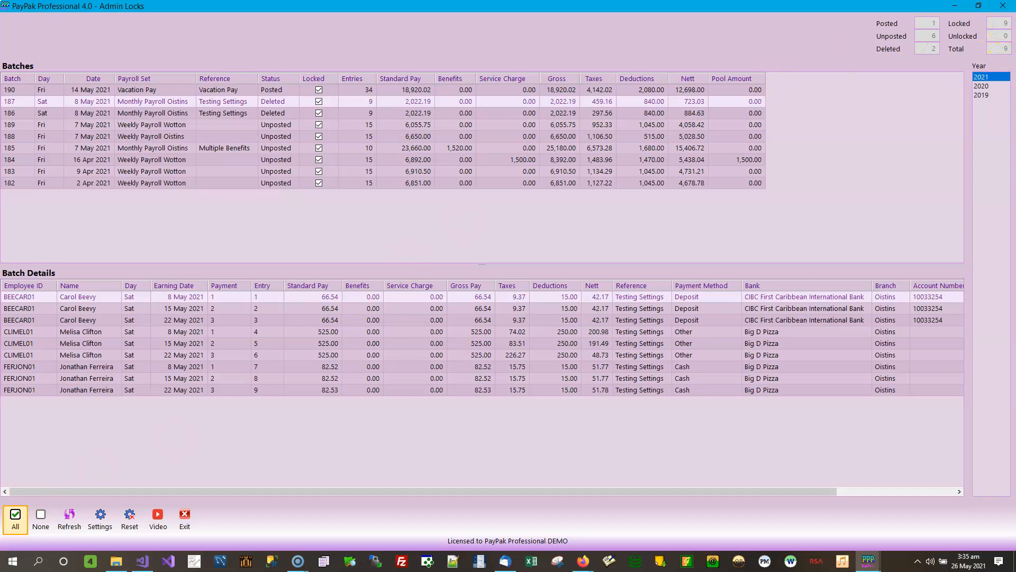
pyautogui.click(42, 516)
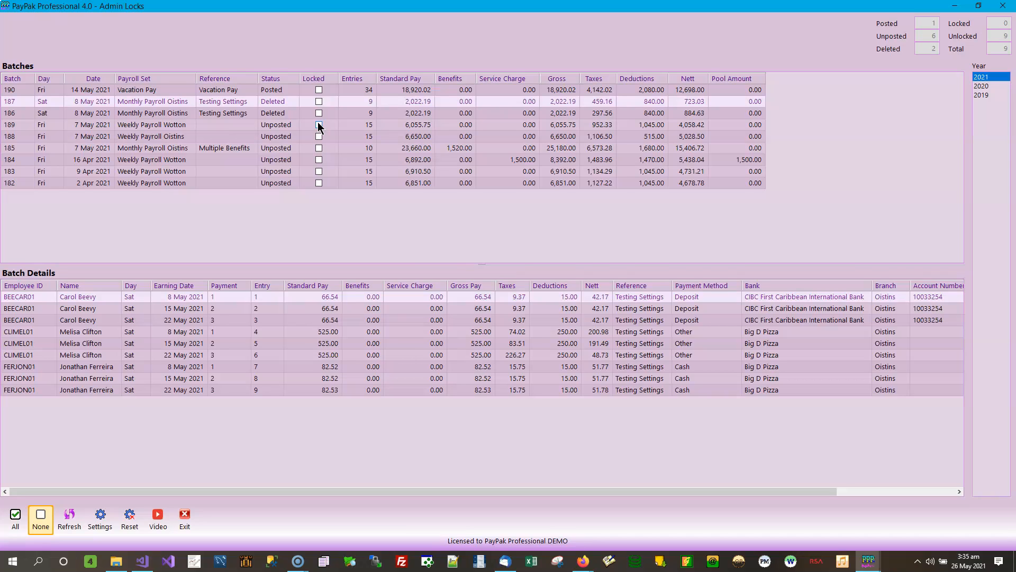
# Lock the unposted batches 189 and 185, confirming the lock for each one.
pyautogui.click(328, 109)
pyautogui.click(320, 125)
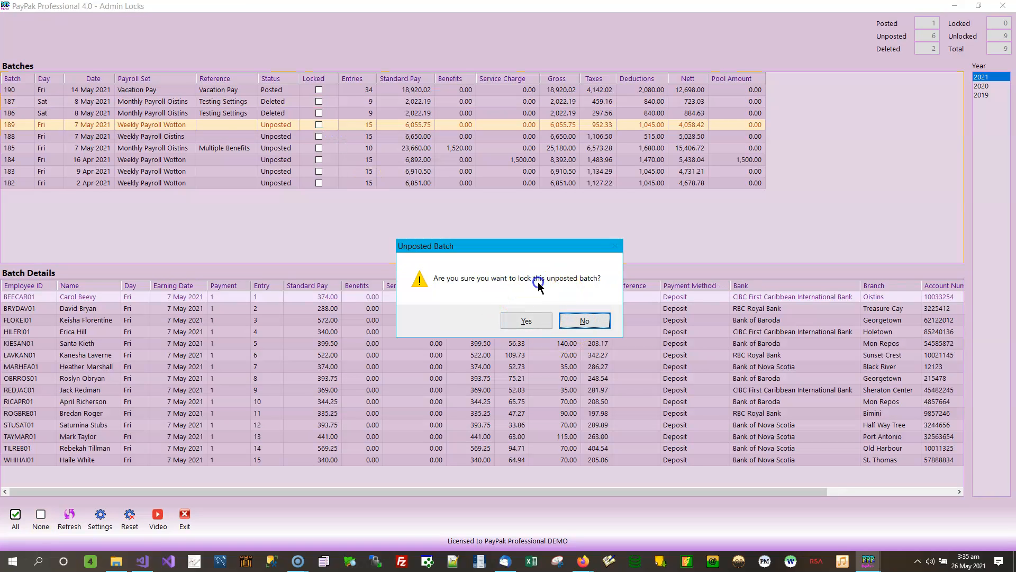
pyautogui.click(526, 320)
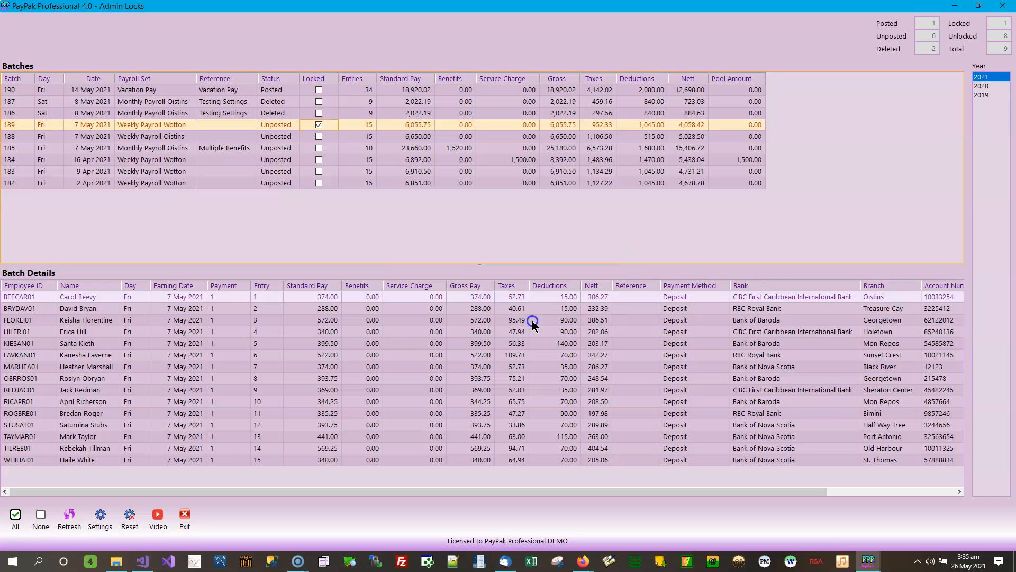
pyautogui.click(318, 148)
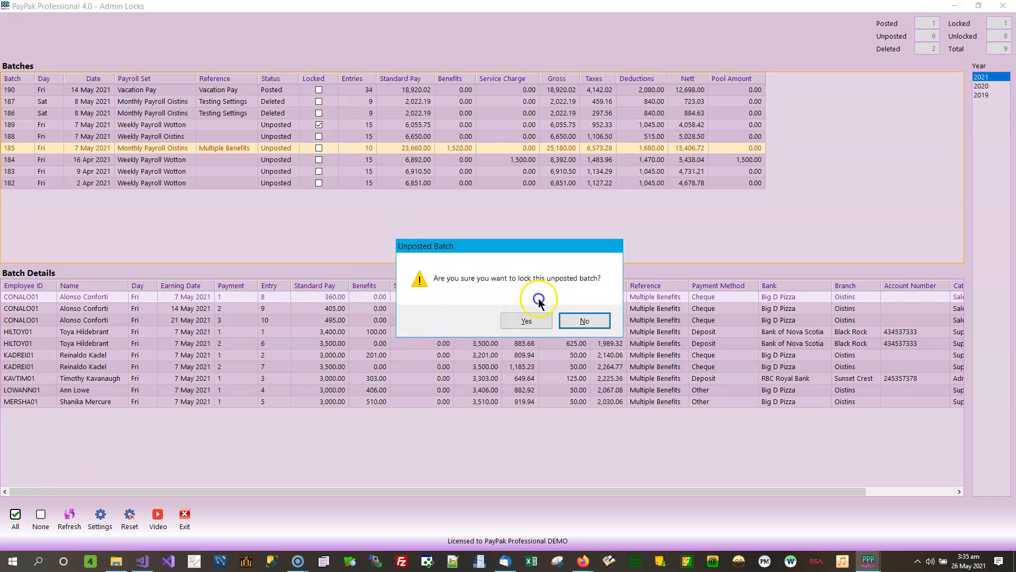
pyautogui.click(526, 320)
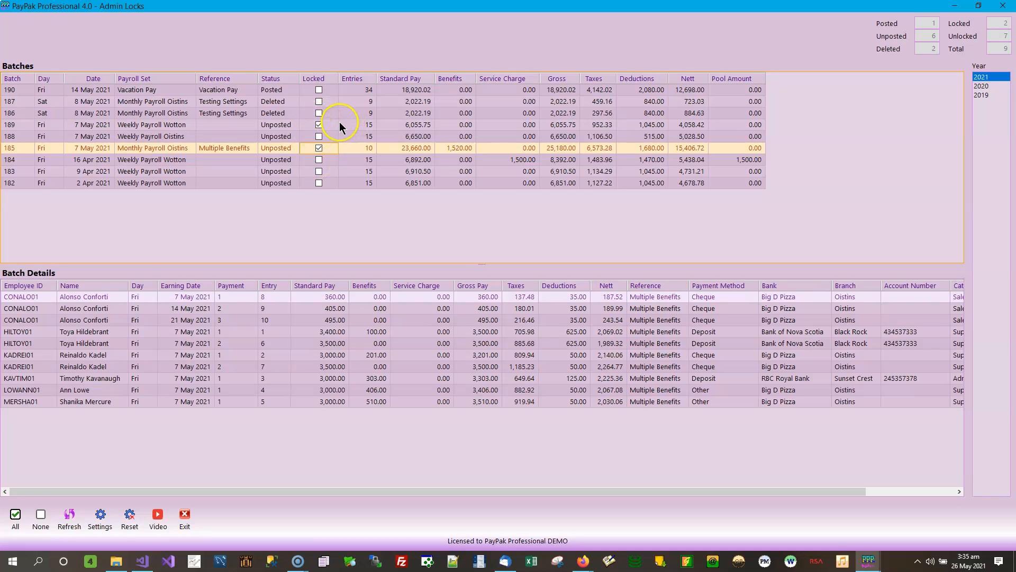
# Lock the posted batch 190 and the deleted batches 187 and 186.
pyautogui.click(320, 90)
pyautogui.click(319, 102)
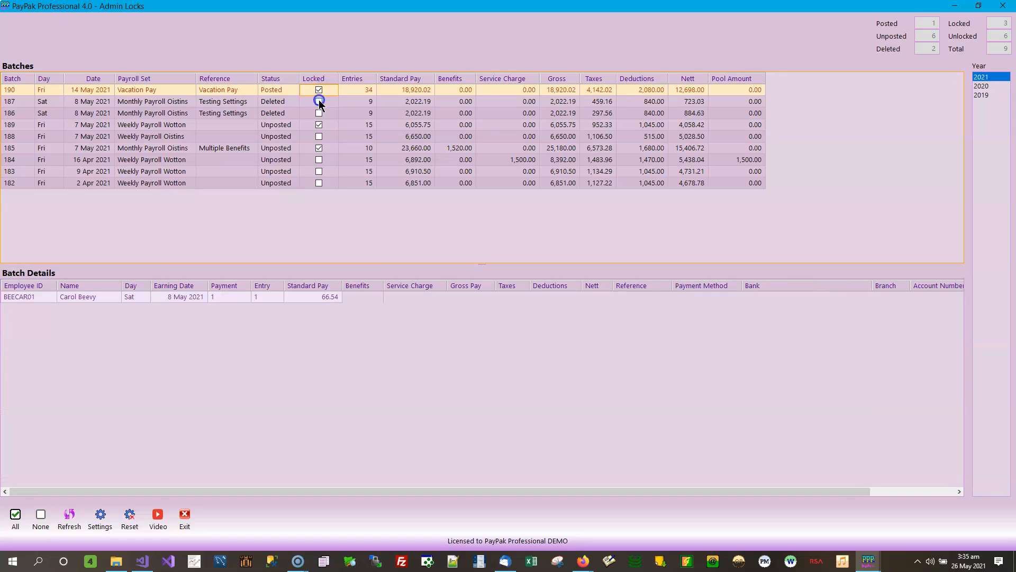
pyautogui.click(320, 113)
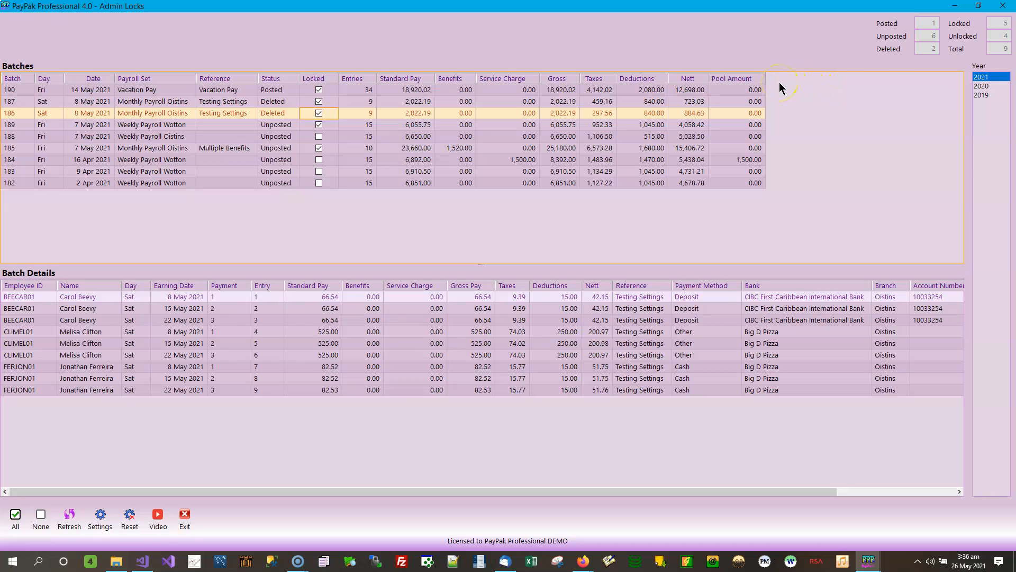
# Lock all payroll batches of the year 2019 and all those of the year 2020.
pyautogui.click(985, 87)
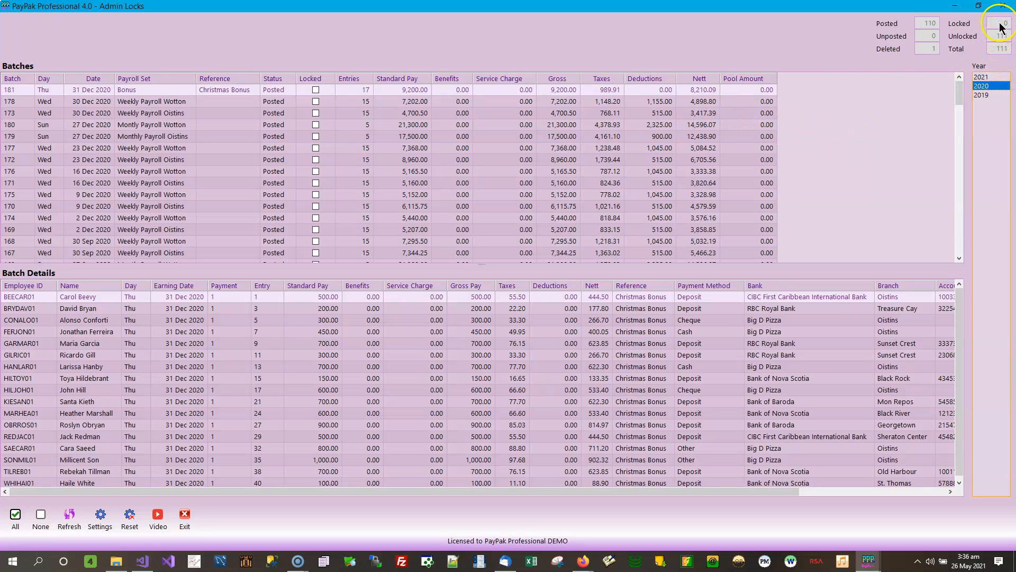
pyautogui.click(989, 95)
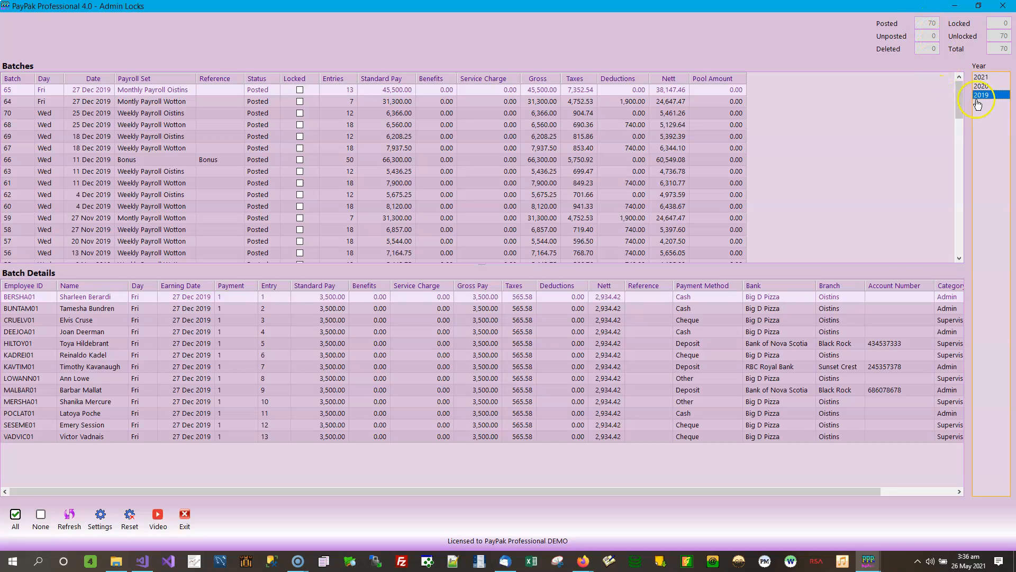
pyautogui.click(17, 515)
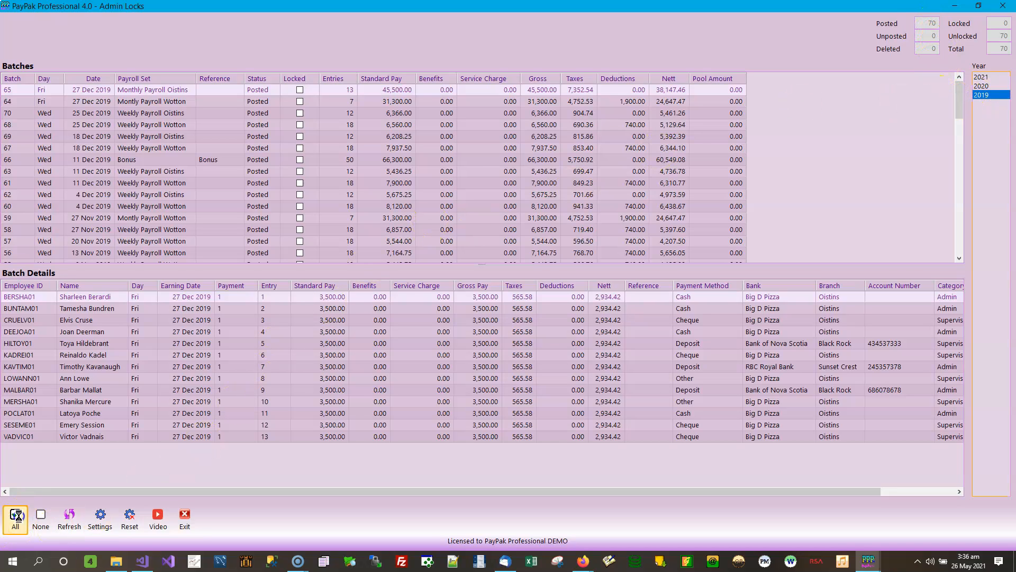
pyautogui.click(994, 86)
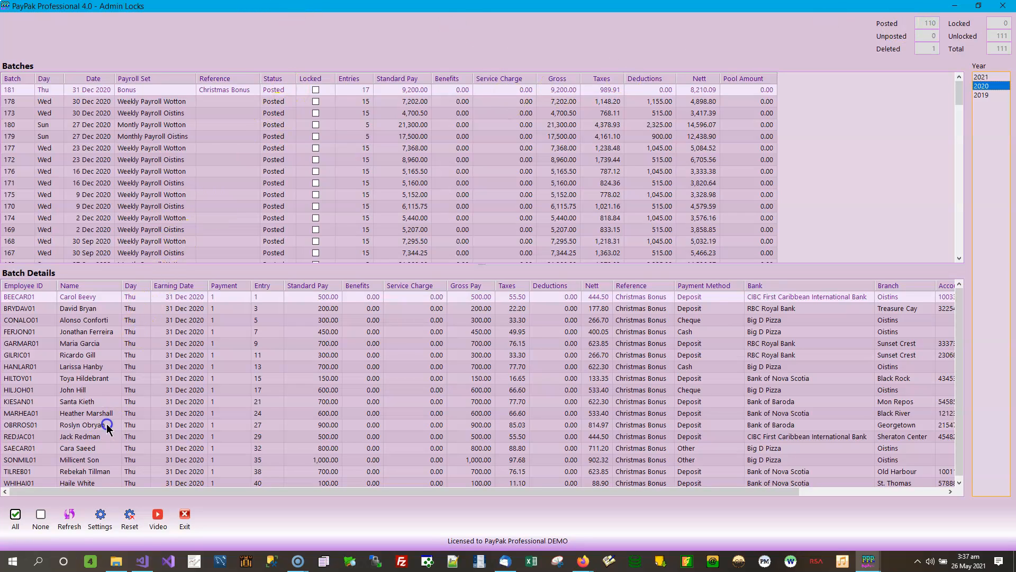
pyautogui.click(16, 517)
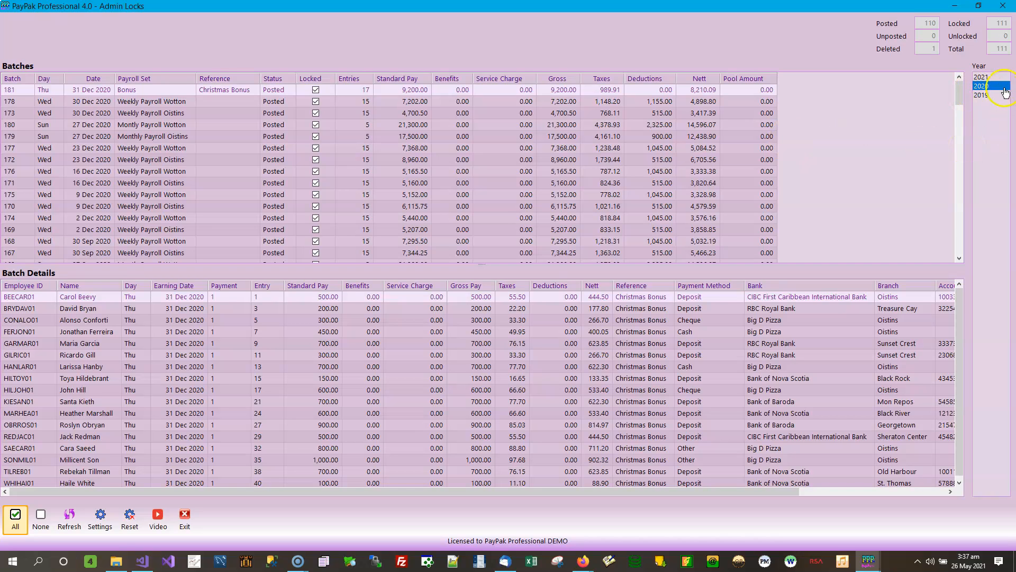
# Display the 2021 batches and sort them in descending order by payroll set, followed by status.
pyautogui.click(992, 77)
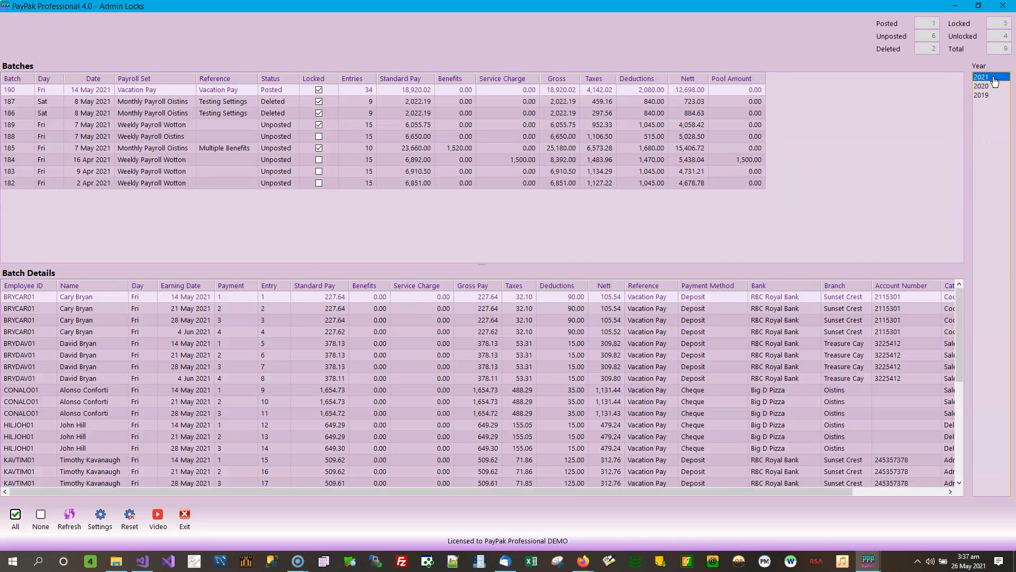
pyautogui.click(983, 97)
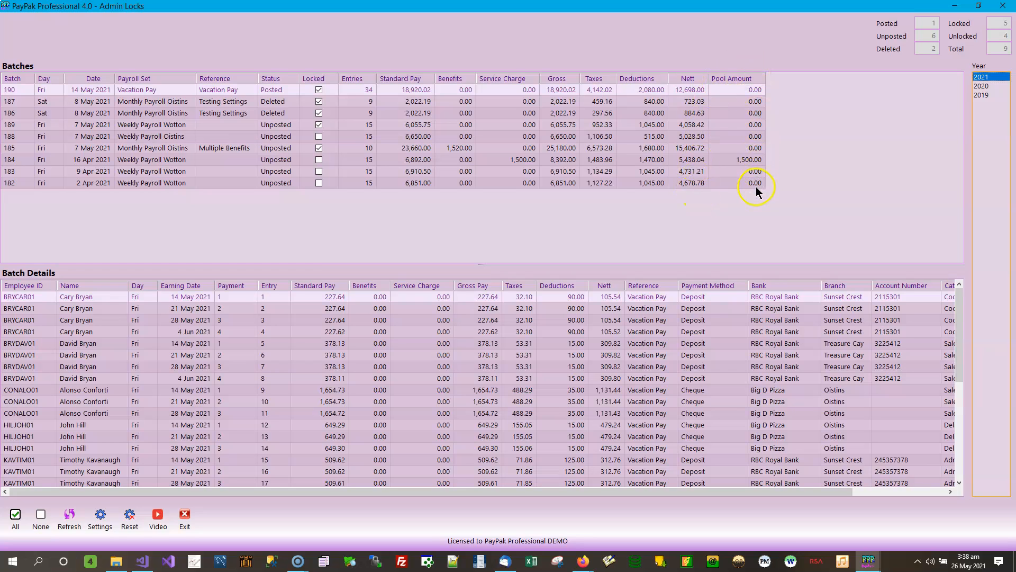
pyautogui.click(187, 79)
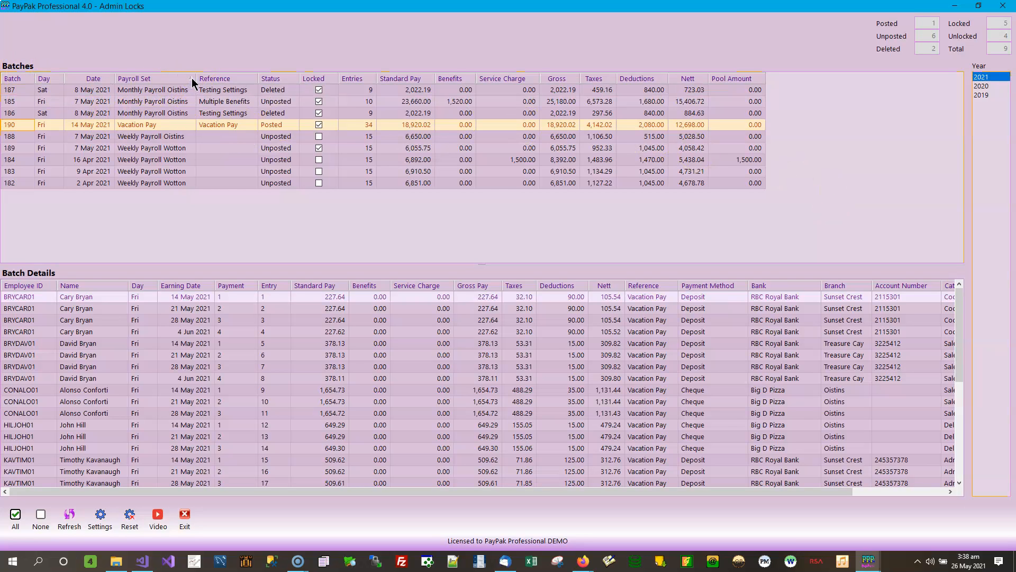
pyautogui.click(153, 78)
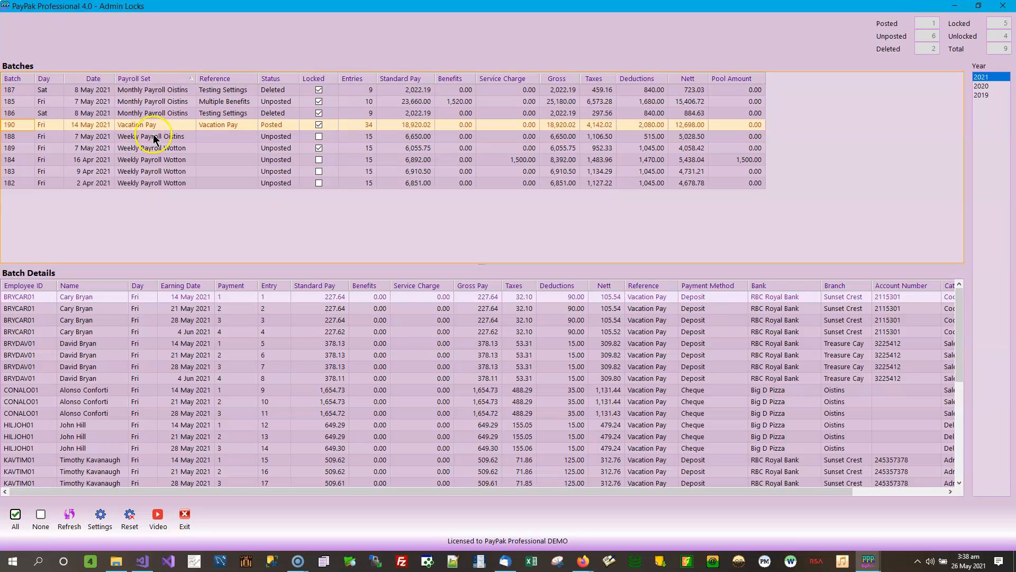
pyautogui.click(191, 78)
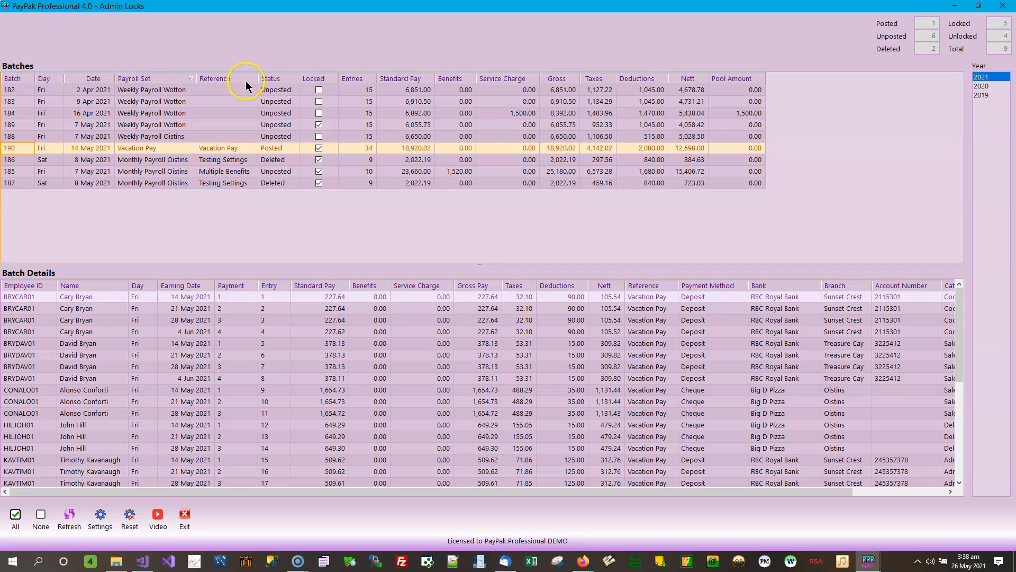
pyautogui.click(293, 78)
pyautogui.click(296, 80)
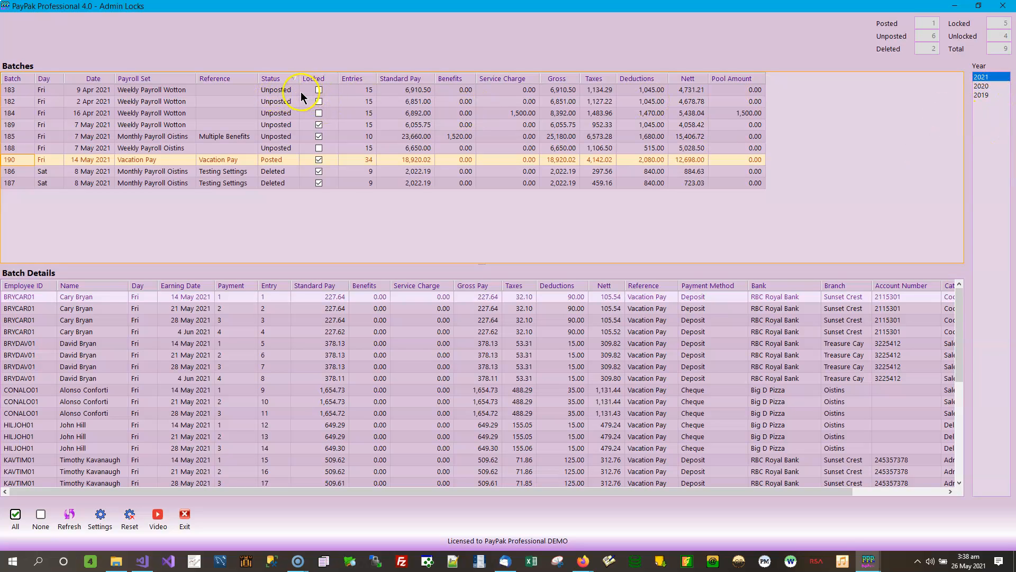
# Select batches 182, 184, 189 and 185 in turn to view their batch details.
pyautogui.click(167, 101)
pyautogui.click(168, 113)
pyautogui.click(166, 124)
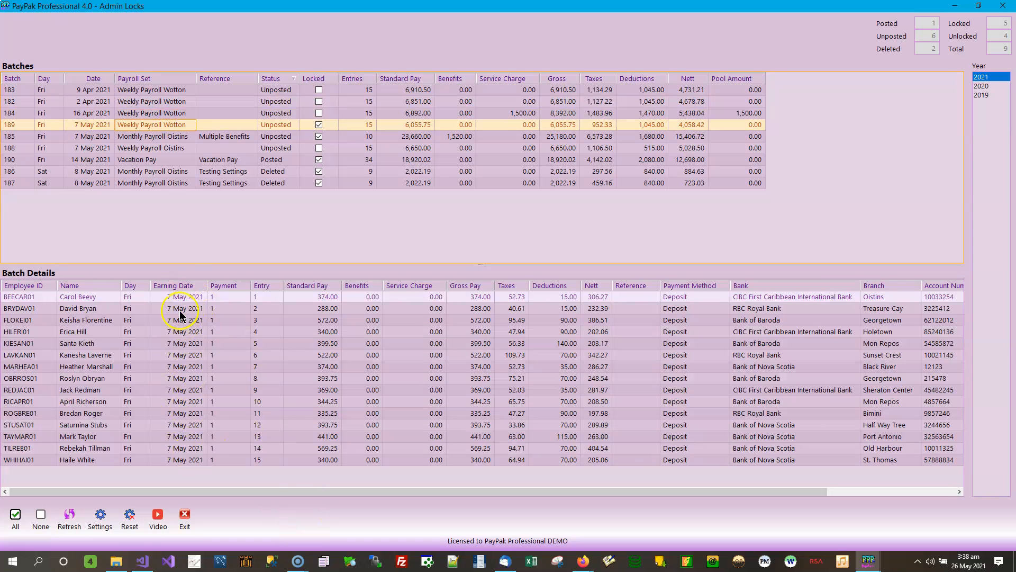
pyautogui.click(144, 137)
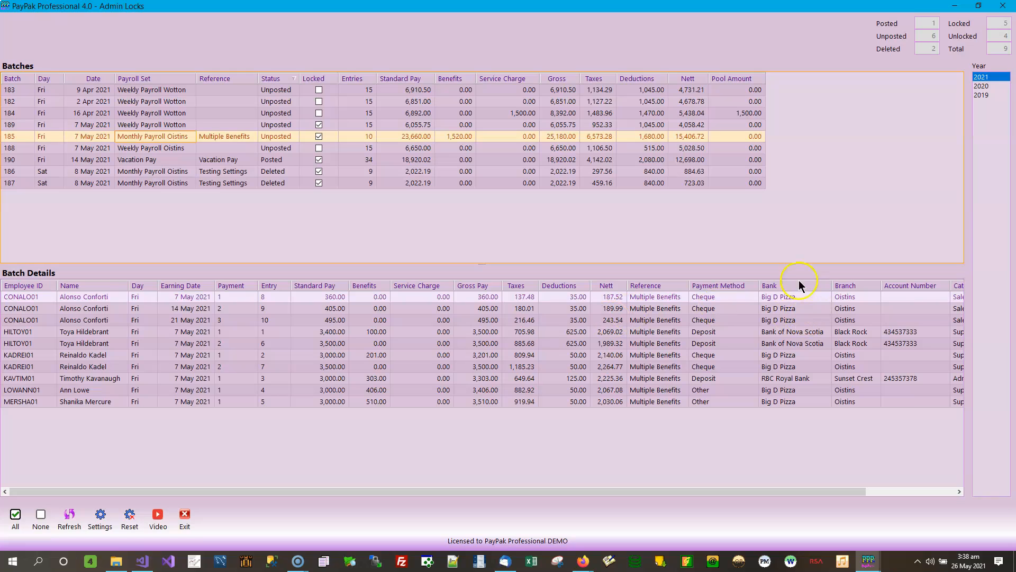
# Sort the details of batch 185 by bank in descending order and reveal the category and department columns.
pyautogui.click(826, 286)
pyautogui.click(828, 289)
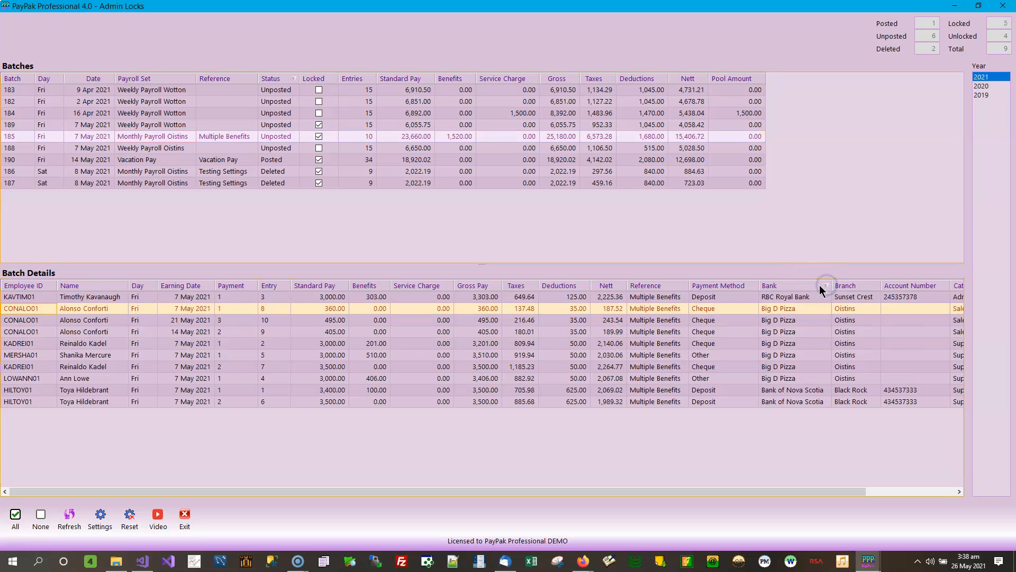
pyautogui.click(807, 284)
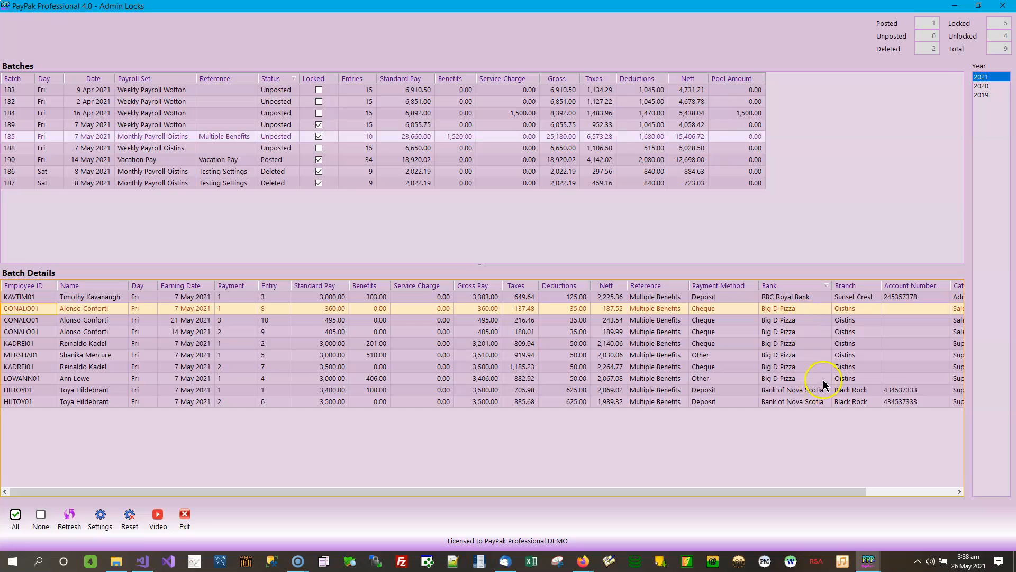
pyautogui.click(950, 493)
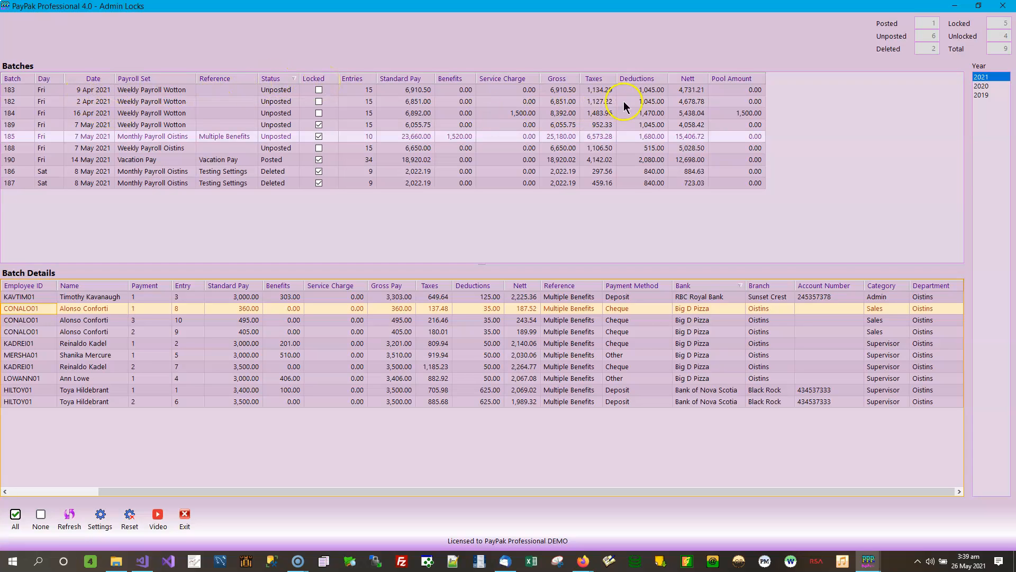
# Sort the batches in descending order by gross, followed by service charge.
pyautogui.click(580, 78)
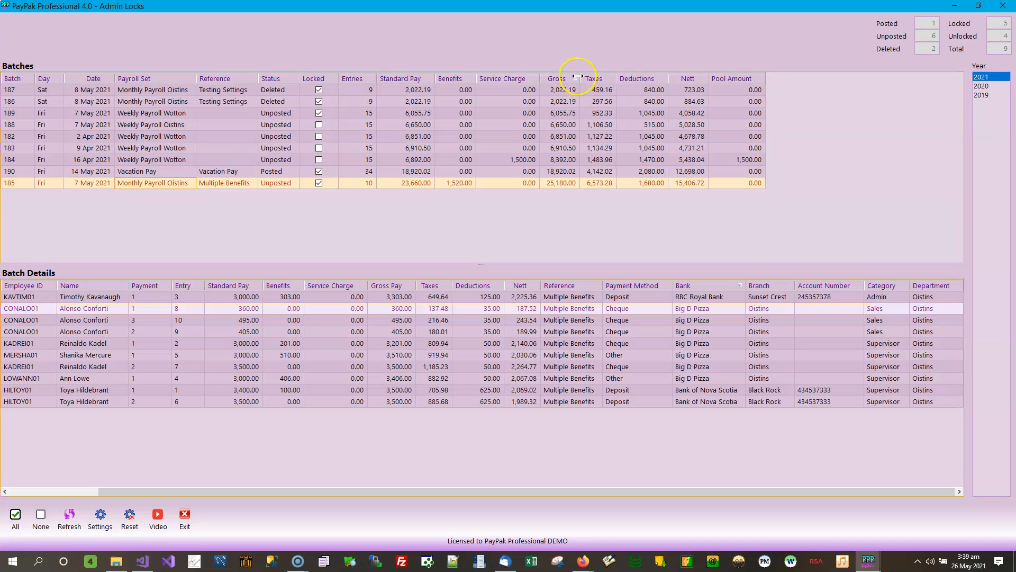
pyautogui.click(576, 77)
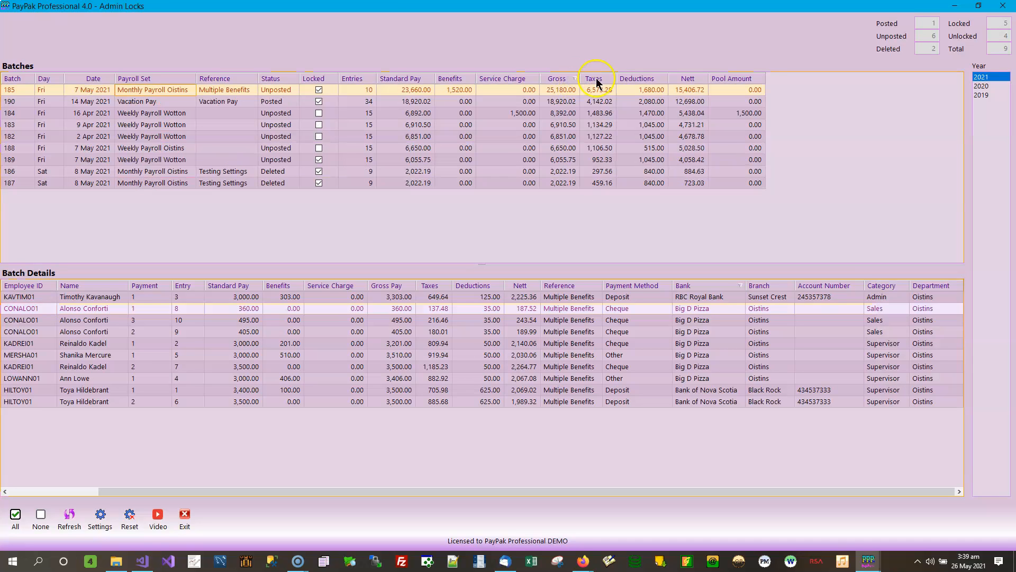
pyautogui.click(533, 79)
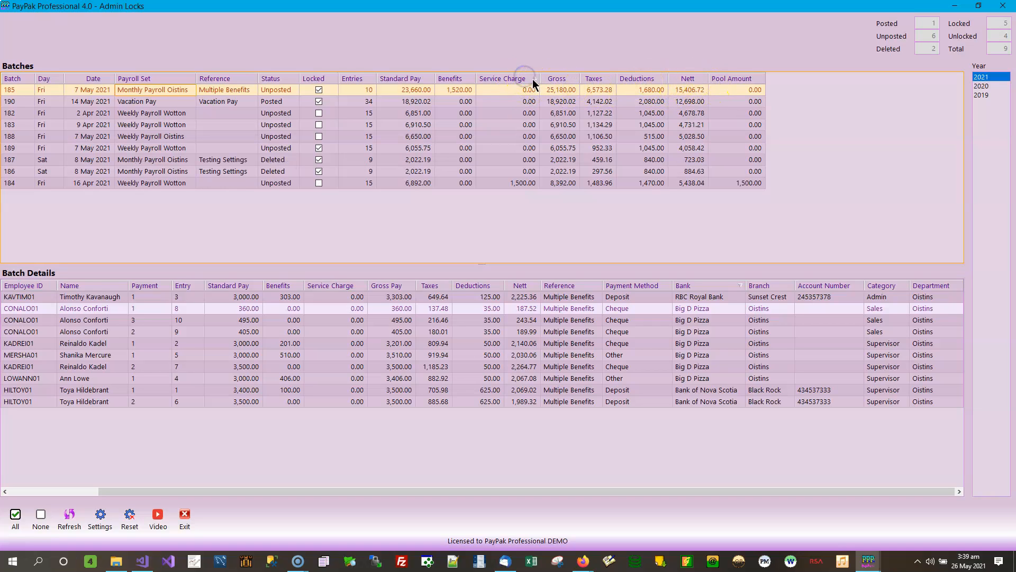
pyautogui.click(533, 79)
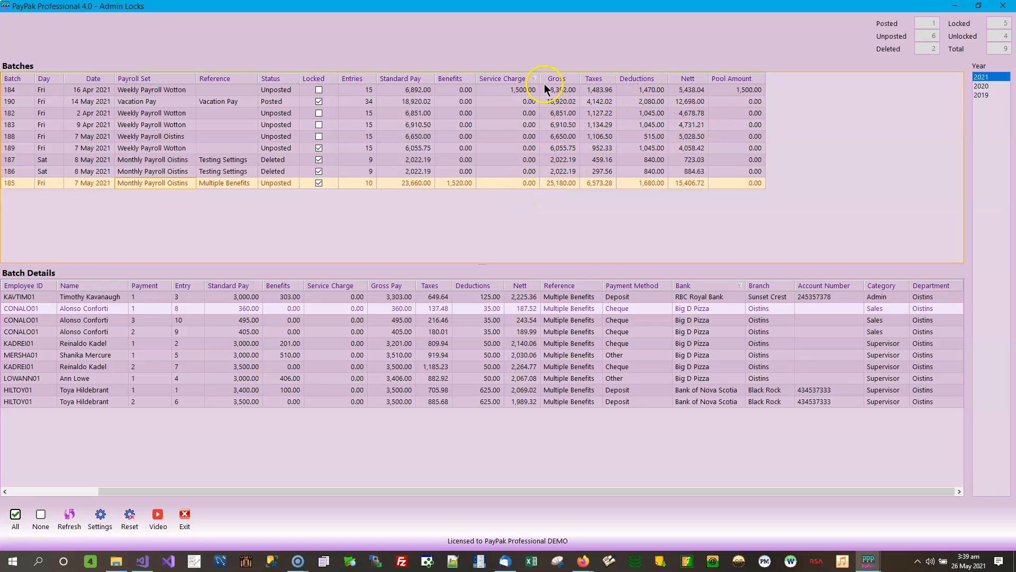
# Sort the batches by benefits in ascending order.
pyautogui.click(454, 80)
pyautogui.click(468, 79)
pyautogui.click(469, 78)
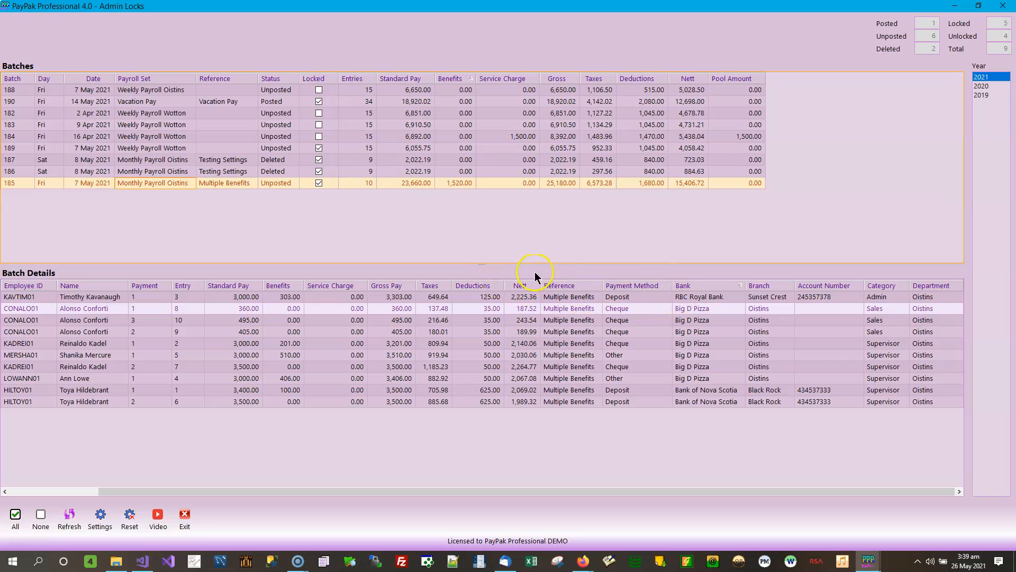
# Refresh the Admin Locks batch lists and adjust the divider to give the Batches list more height above Batch Details.
pyautogui.moveTo(482, 264); pyautogui.dragTo(488, 224)
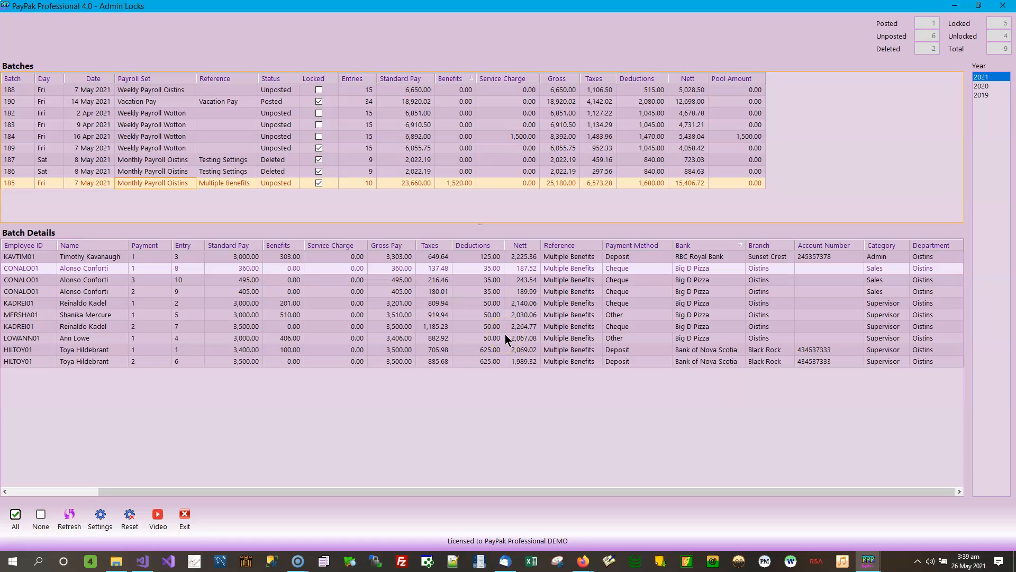
pyautogui.click(276, 357)
pyautogui.click(69, 520)
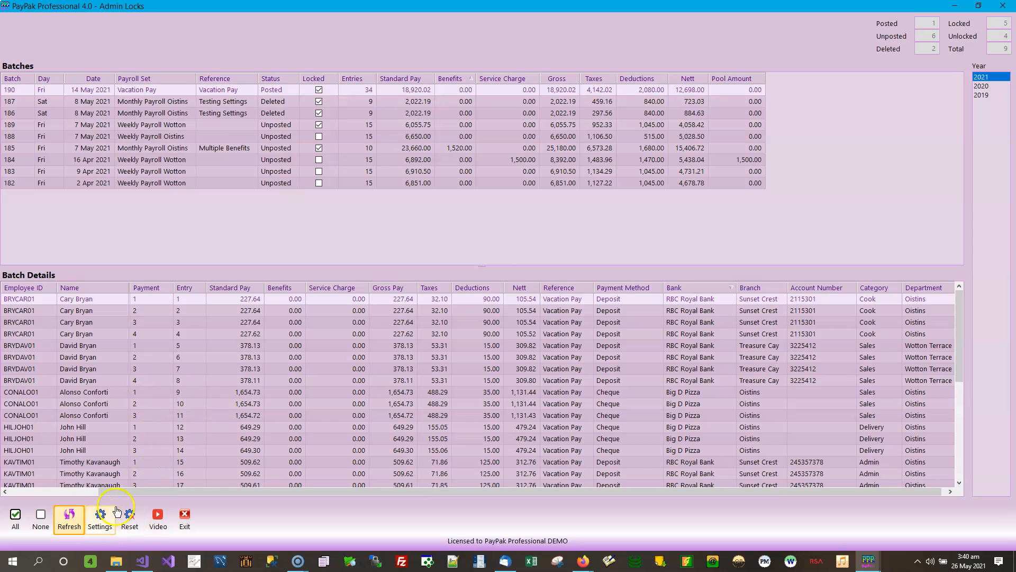
pyautogui.moveTo(480, 267); pyautogui.dragTo(487, 214)
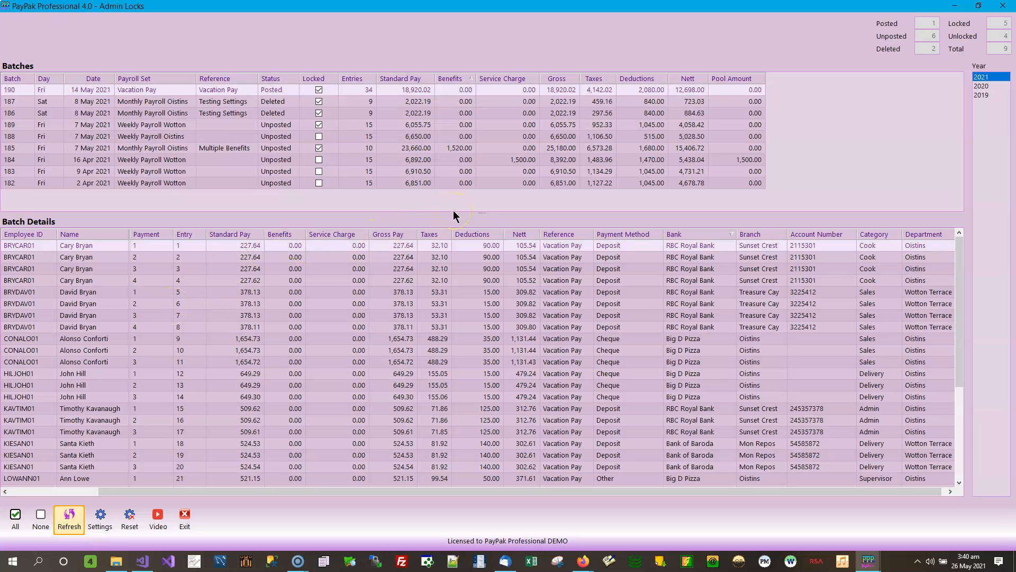
pyautogui.moveTo(485, 211); pyautogui.dragTo(471, 274)
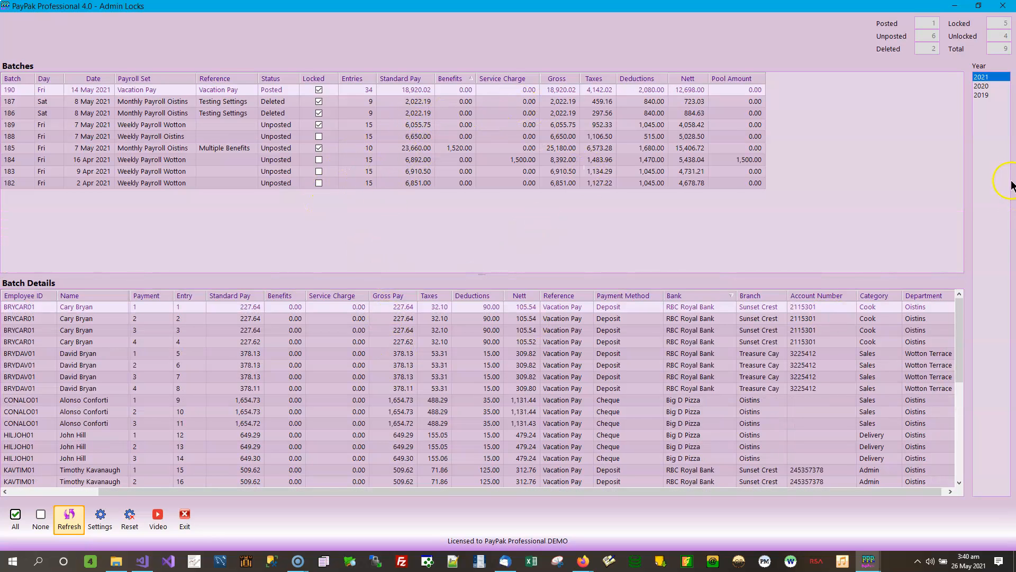
# View the 2020 batches, reveal the day and earning date columns in Batch Details, and return to the 2021 batches.
pyautogui.click(990, 87)
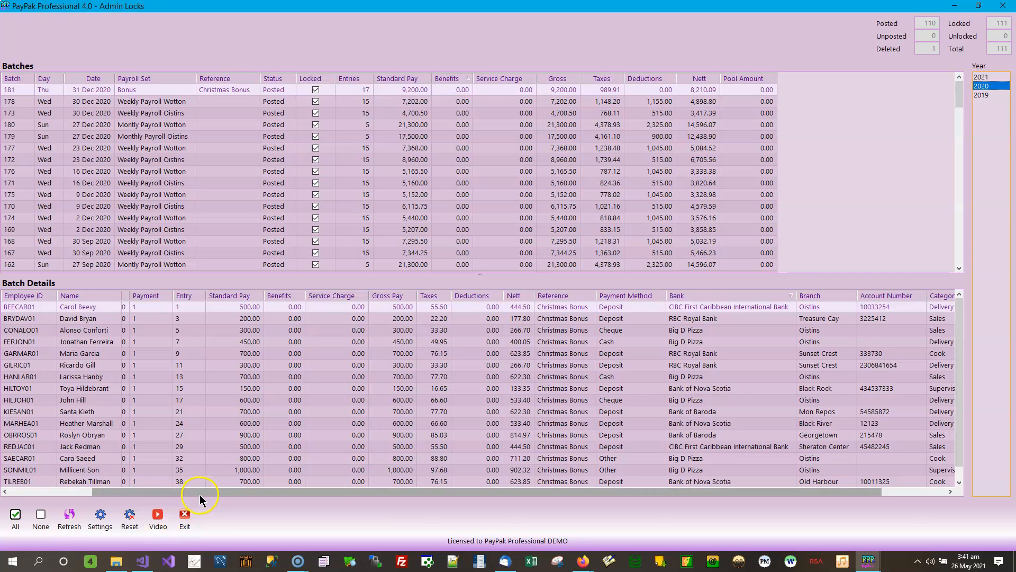
pyautogui.moveTo(199, 494); pyautogui.dragTo(106, 494)
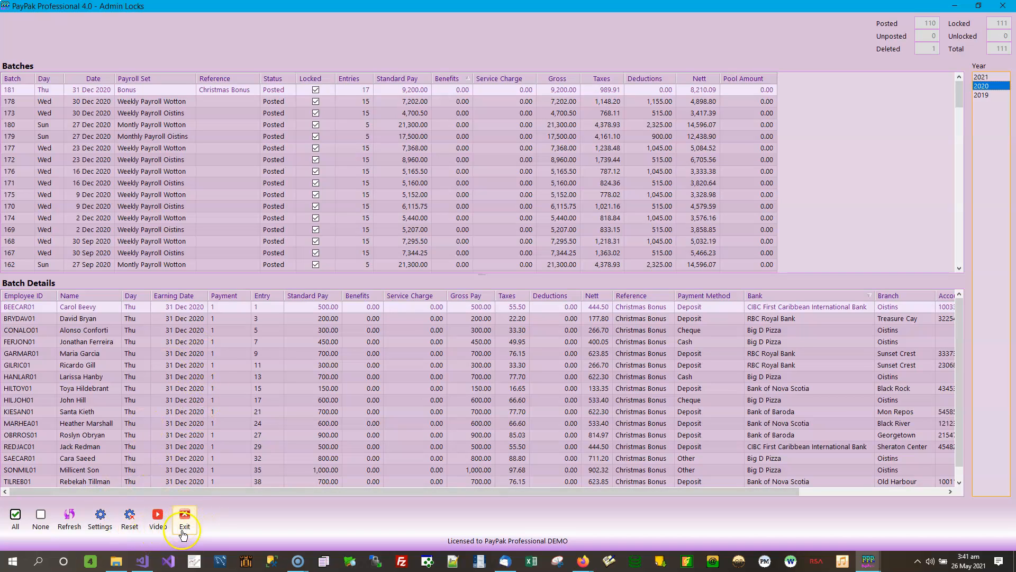
pyautogui.click(995, 77)
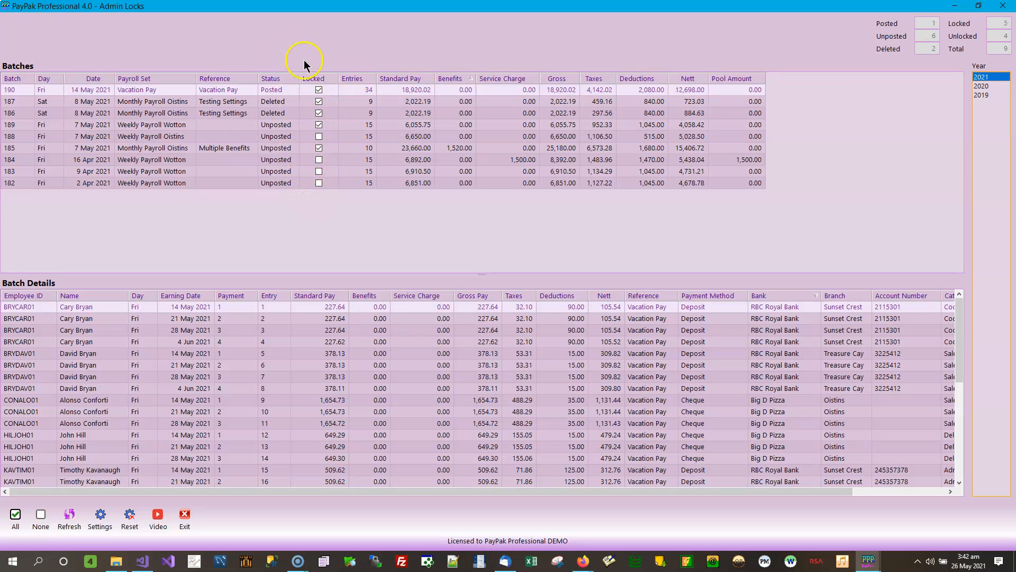
# Minimize Admin Locks and open the list of unposted batches for editing from the main window.
pyautogui.click(958, 9)
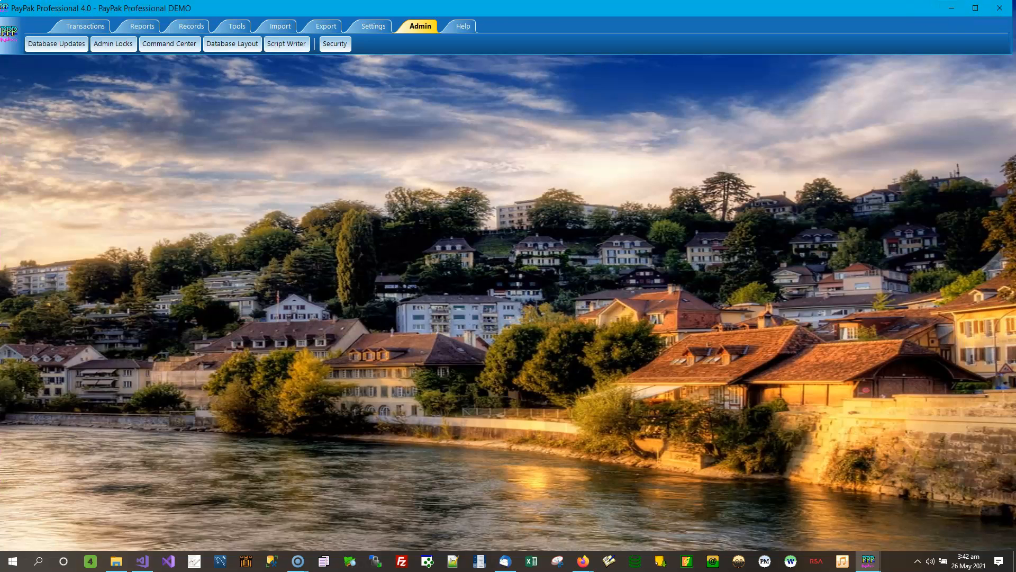
pyautogui.click(85, 26)
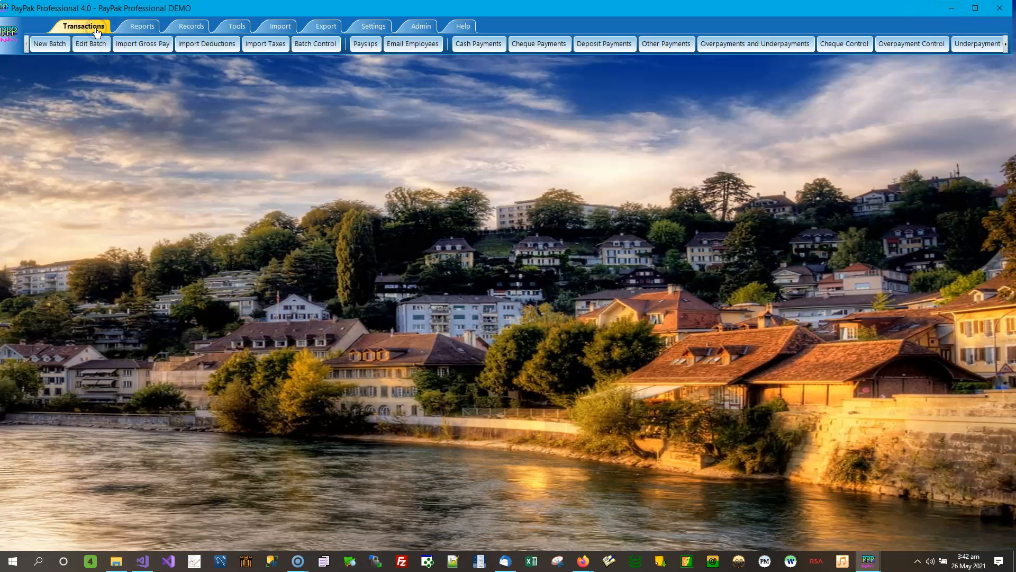
pyautogui.click(92, 44)
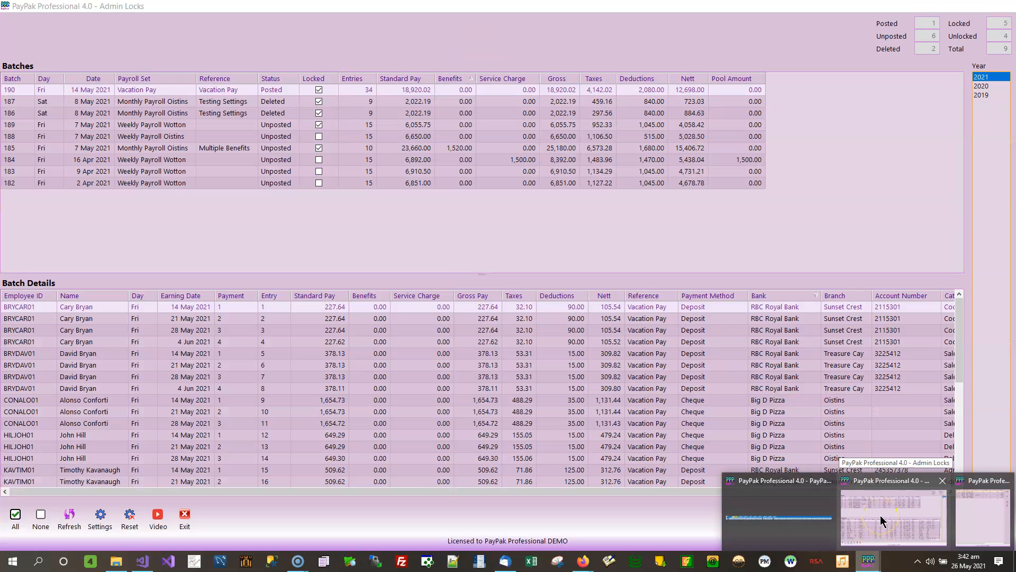
# Restore Admin Locks and arrange it side by side with the Unposted Batches window.
pyautogui.click(881, 516)
pyautogui.moveTo(535, 16); pyautogui.dragTo(1014, 111)
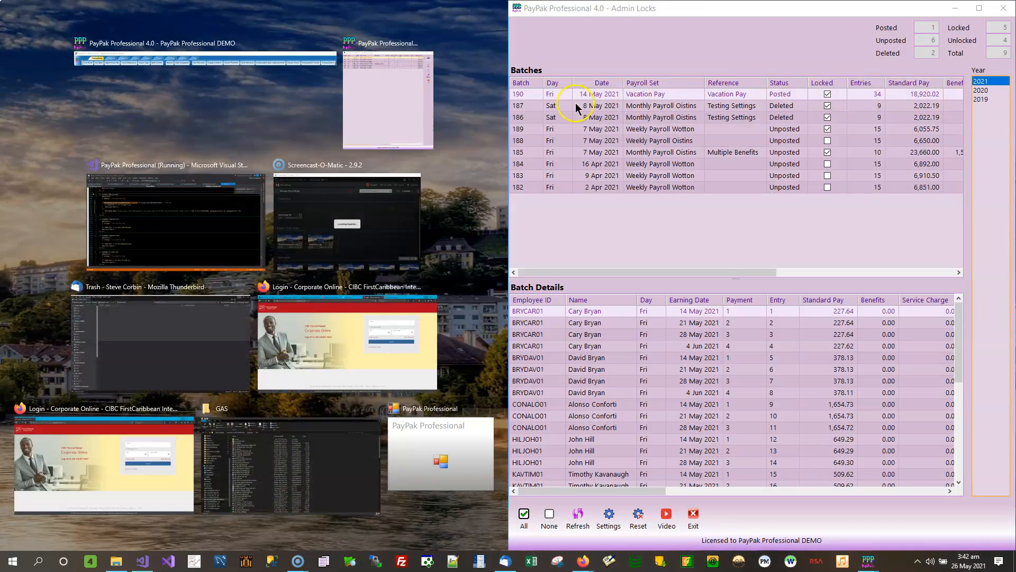
pyautogui.click(387, 78)
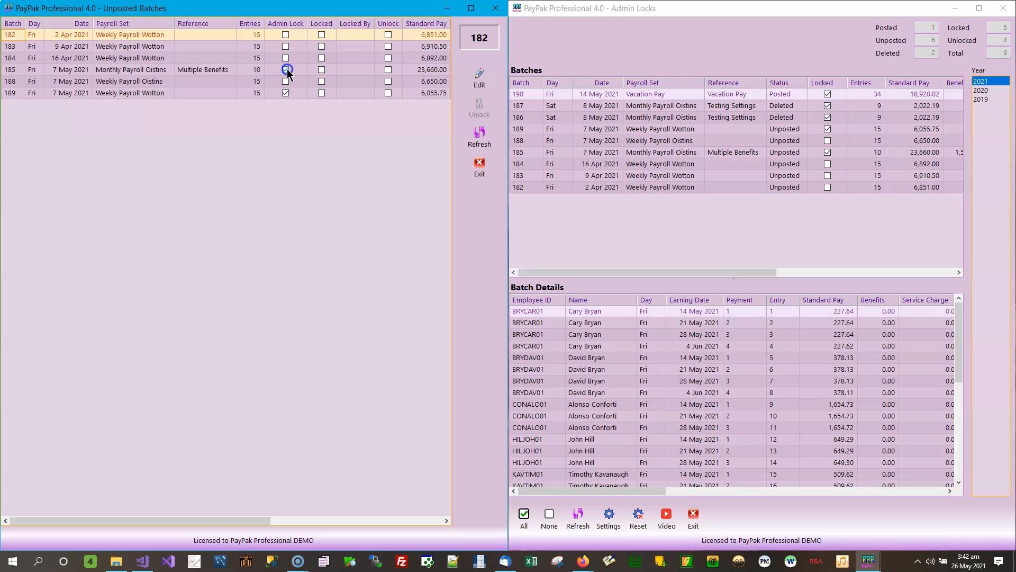
# Try to edit the admin-locked unposted batches 189 and 185, dismissing the message each time.
pyautogui.click(232, 74)
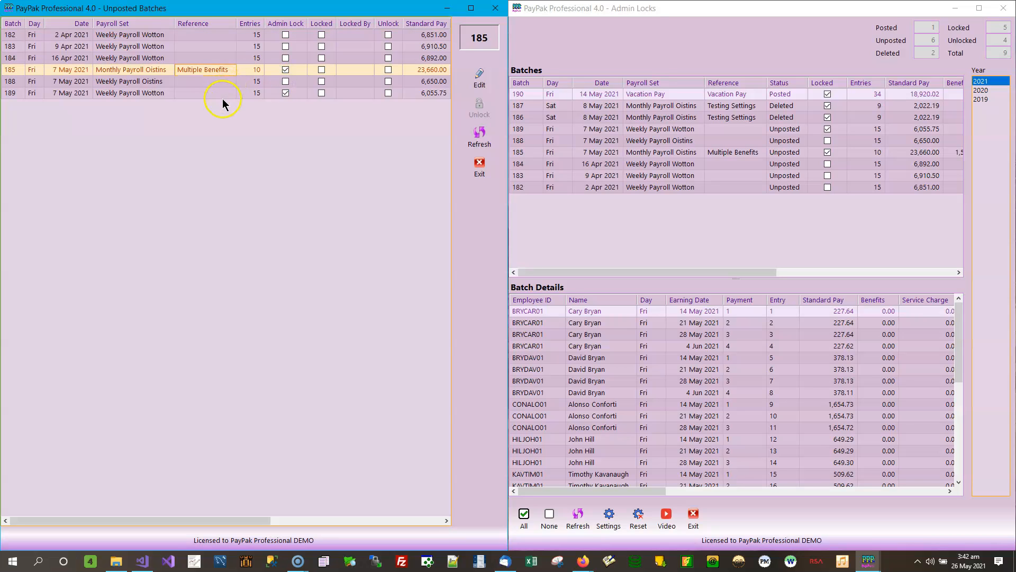
pyautogui.click(223, 97)
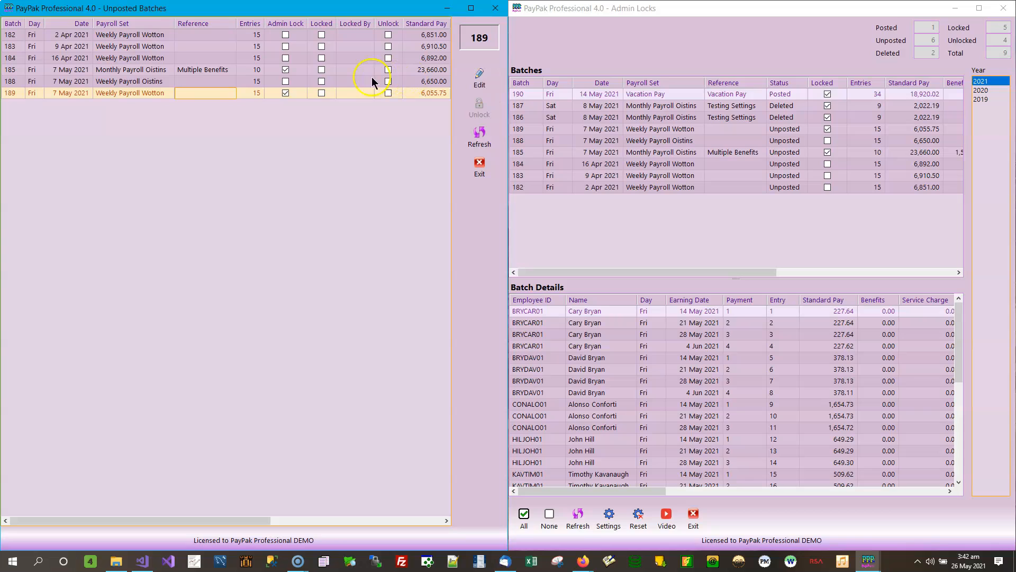
pyautogui.click(484, 79)
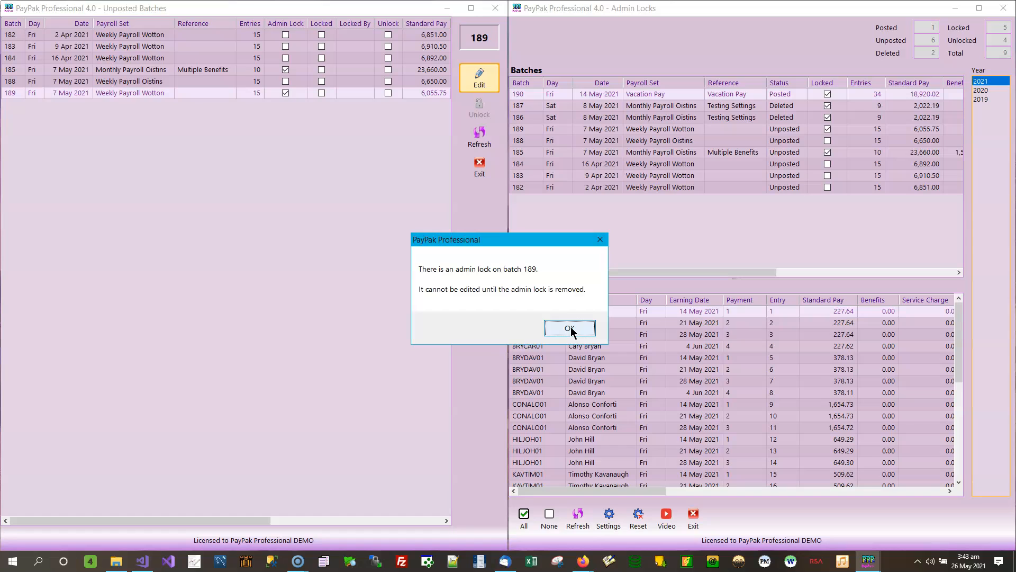
pyautogui.click(569, 328)
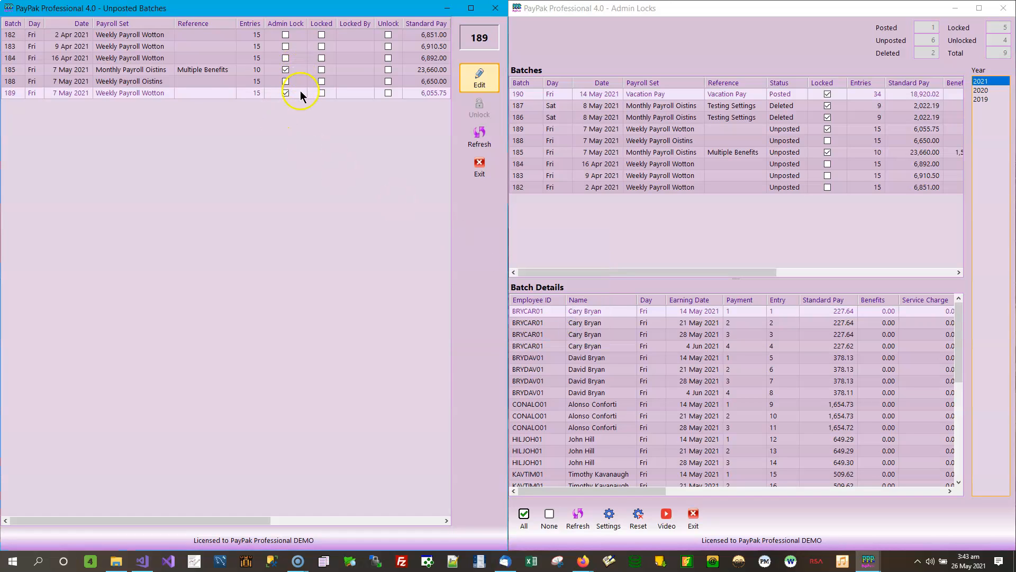
pyautogui.click(224, 70)
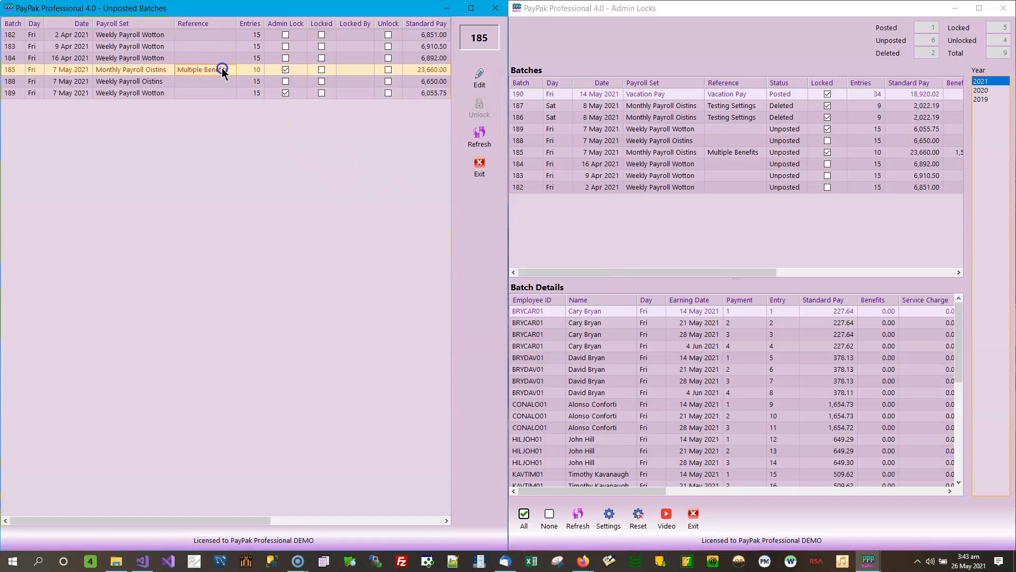
pyautogui.click(488, 80)
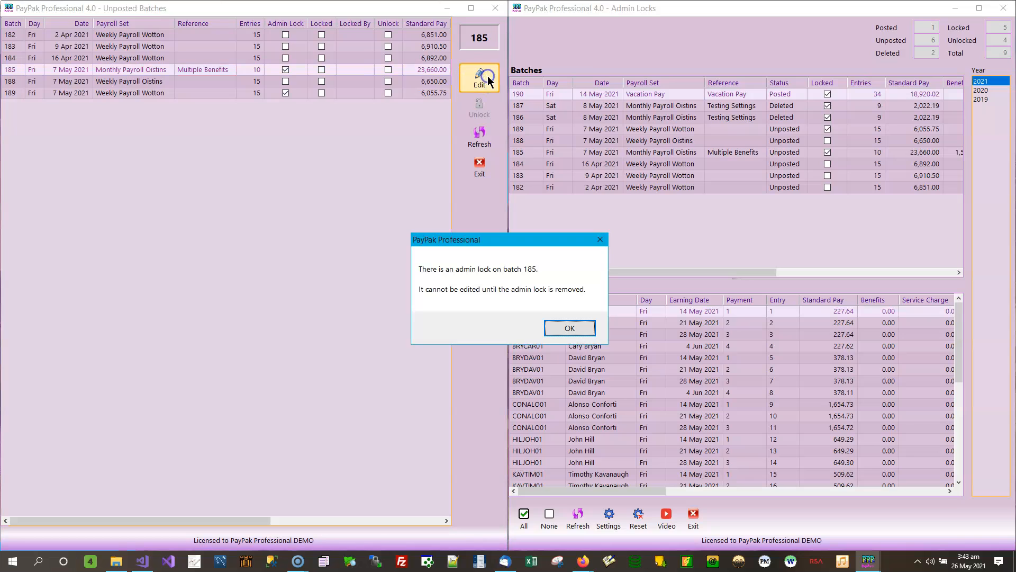
pyautogui.click(580, 324)
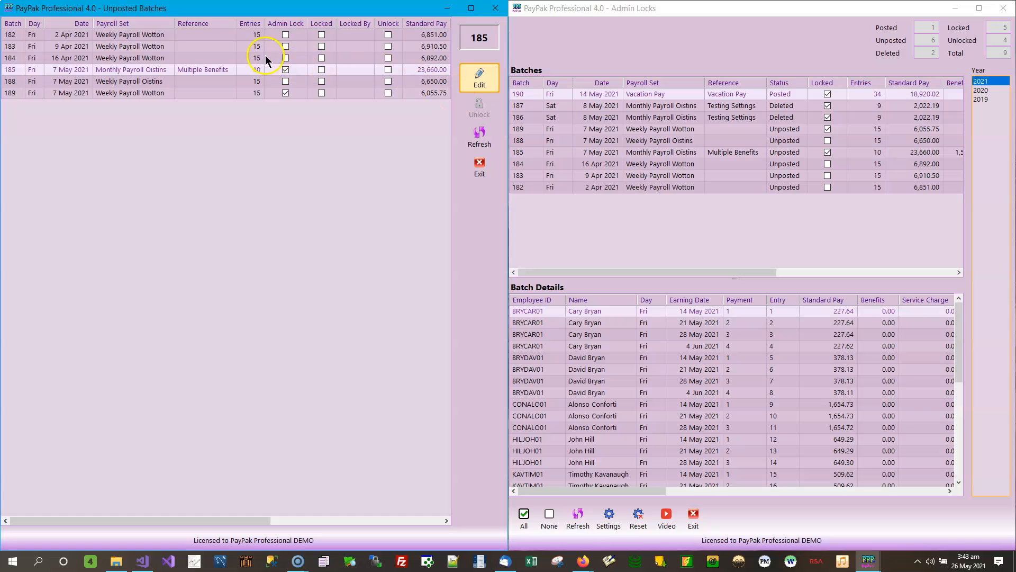
# Open unposted batch 182 for editing, move its window clear of Admin Locks, and close it.
pyautogui.click(289, 35)
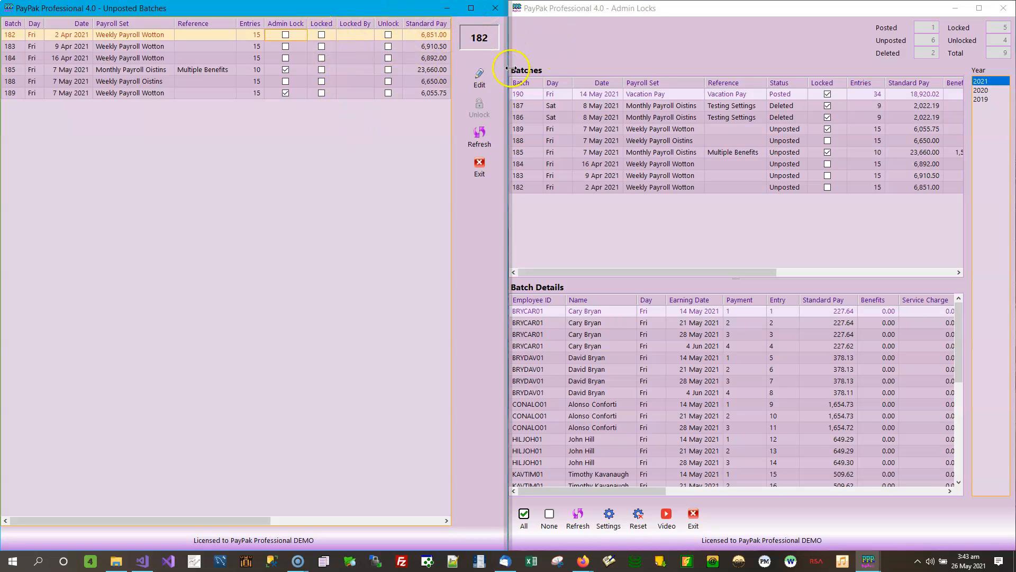
pyautogui.click(322, 35)
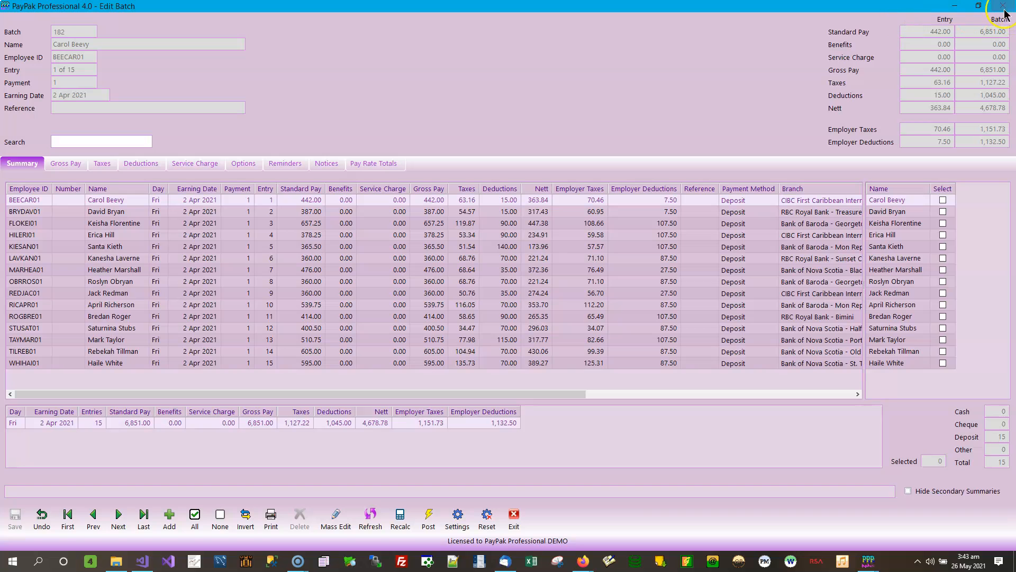
pyautogui.moveTo(771, 18); pyautogui.dragTo(810, 133)
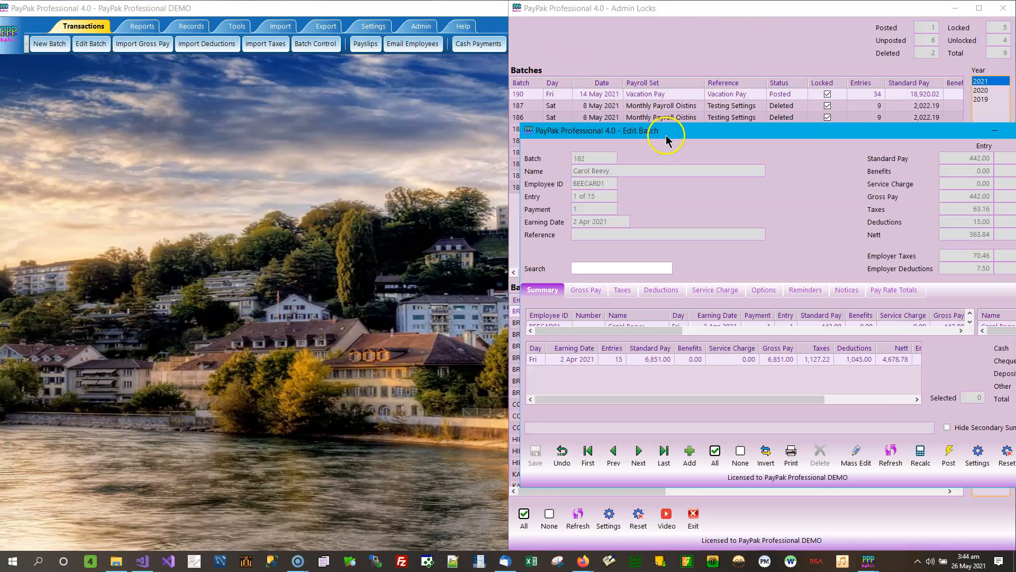
pyautogui.moveTo(666, 139); pyautogui.dragTo(713, 139)
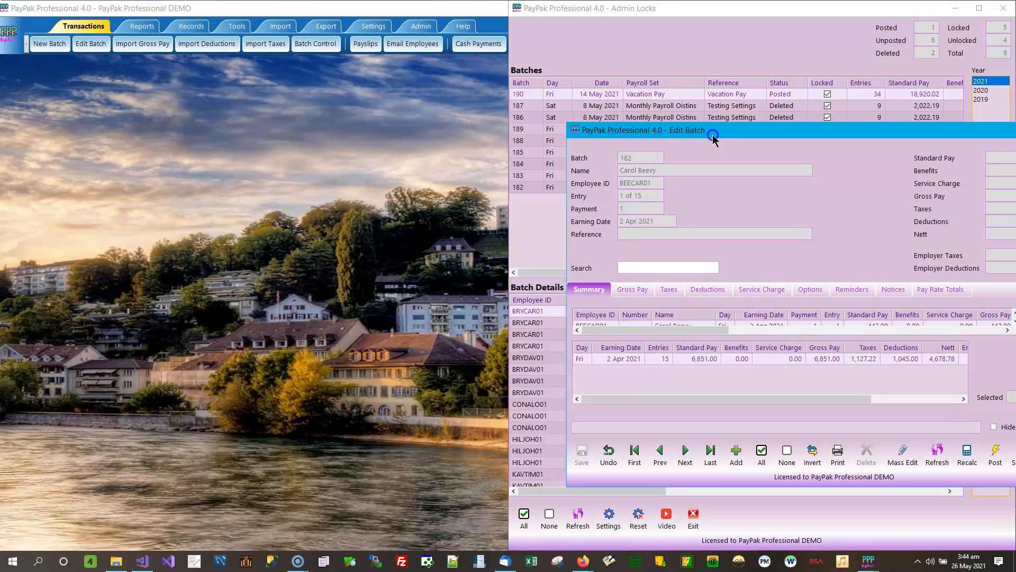
pyautogui.moveTo(867, 561)
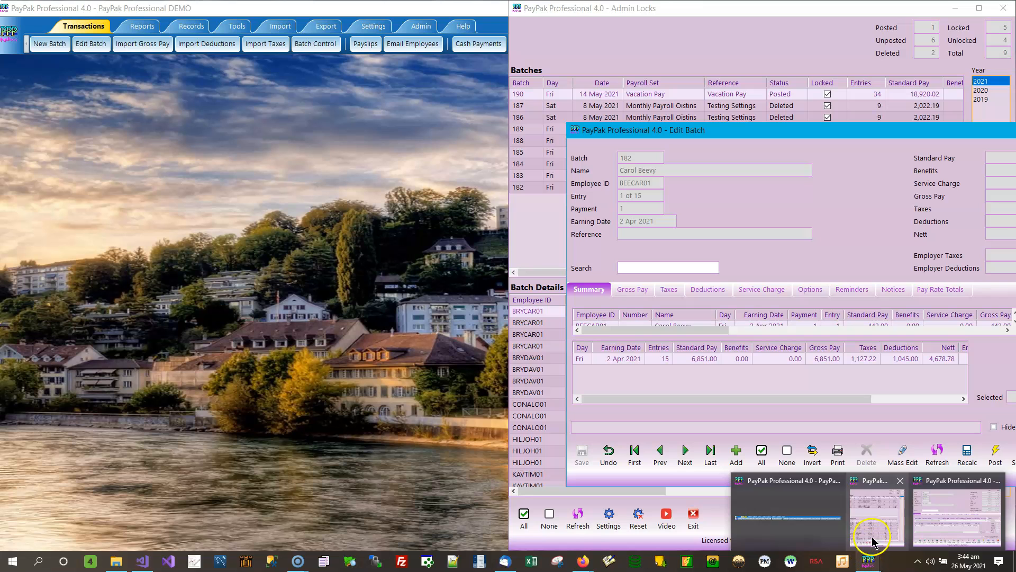
pyautogui.moveTo(839, 135); pyautogui.dragTo(416, 76)
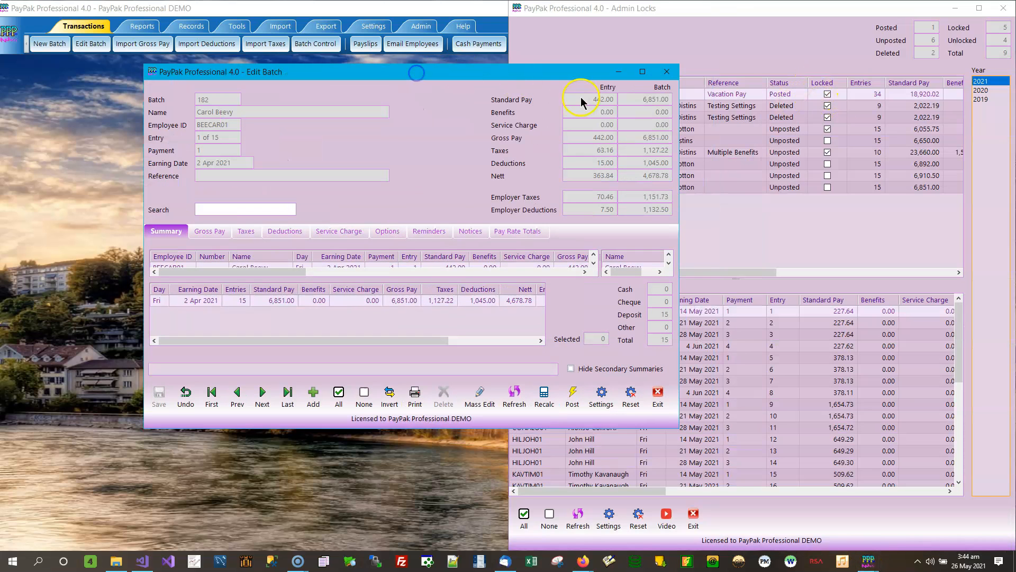
pyautogui.click(667, 71)
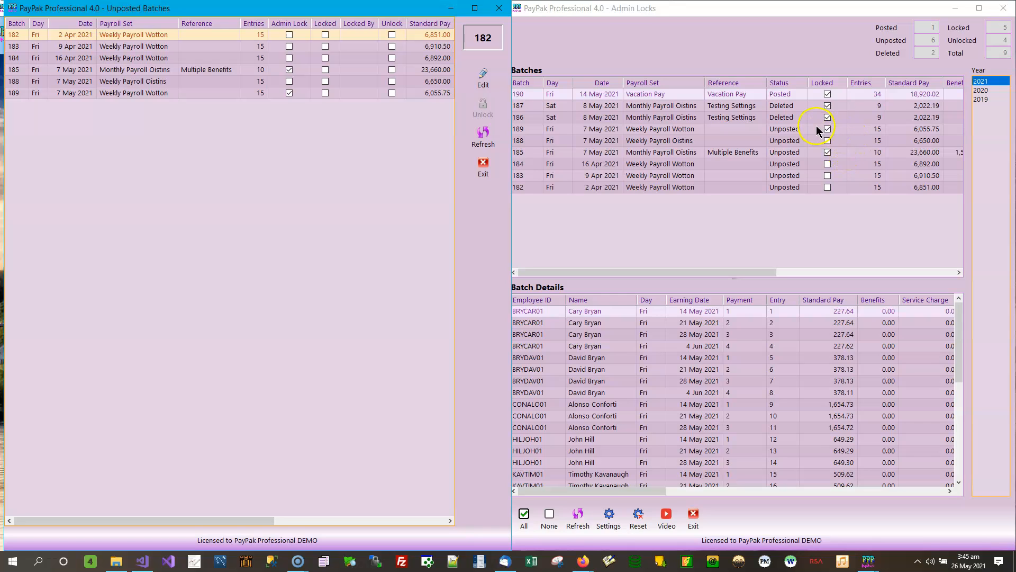
# Bring the Unposted Batches window to the front and snap it back to half the screen beside Admin Locks.
pyautogui.click(746, 51)
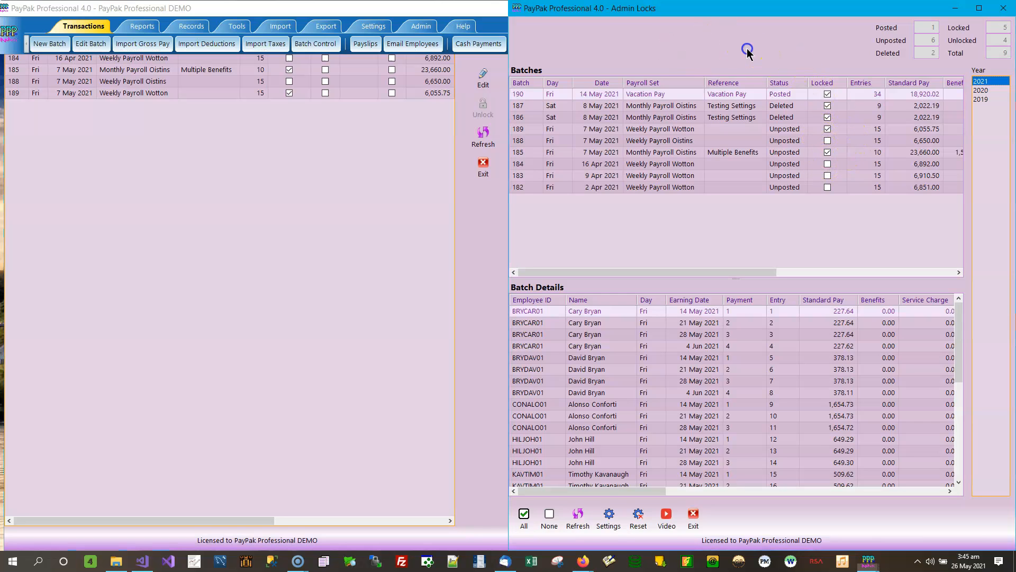
pyautogui.click(309, 156)
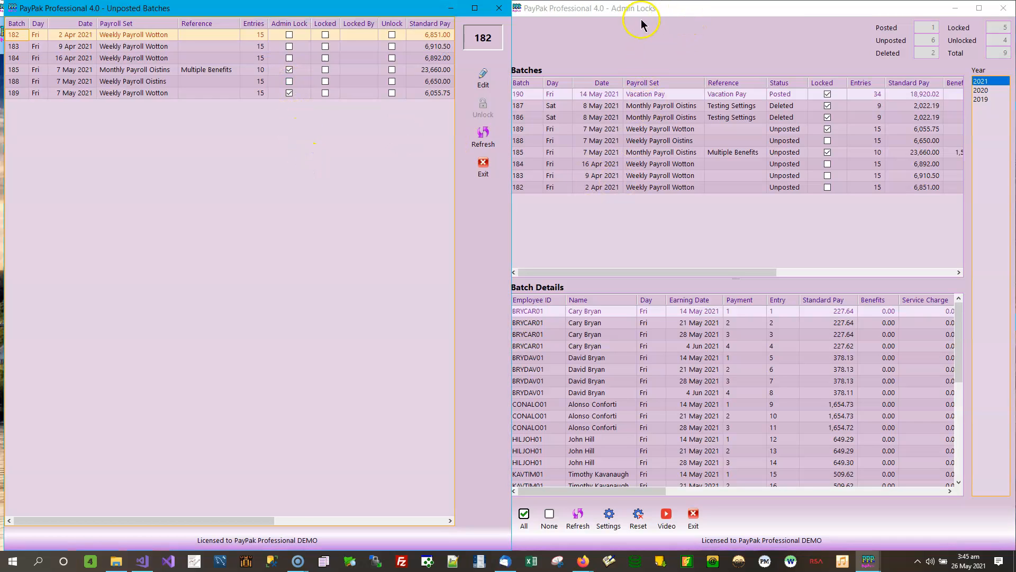
pyautogui.click(656, 9)
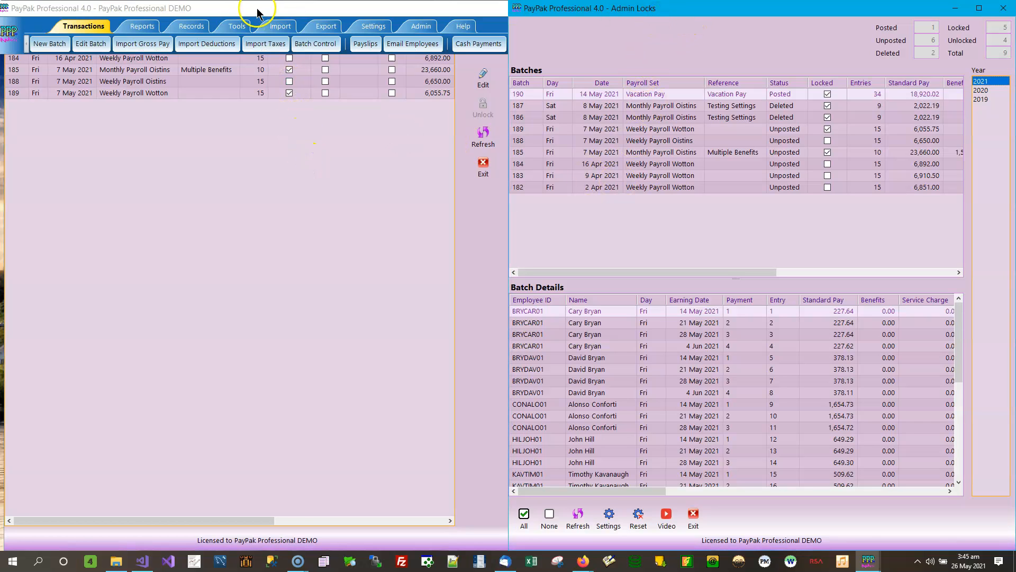
pyautogui.click(270, 208)
pyautogui.moveTo(343, 14); pyautogui.dragTo(2, 81)
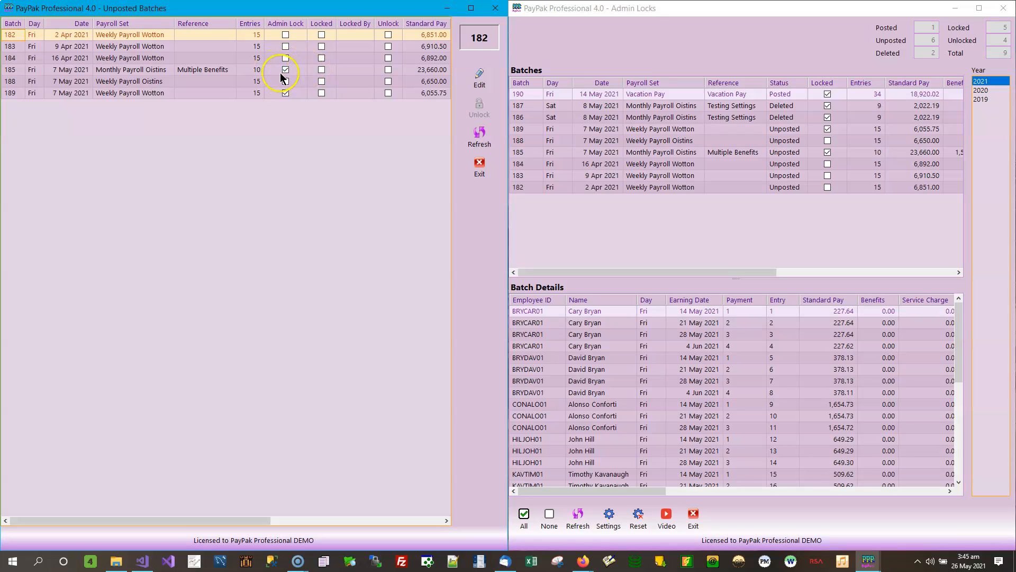
# Remove the admin lock from batch 185 and refresh the Unposted Batches list.
pyautogui.click(231, 73)
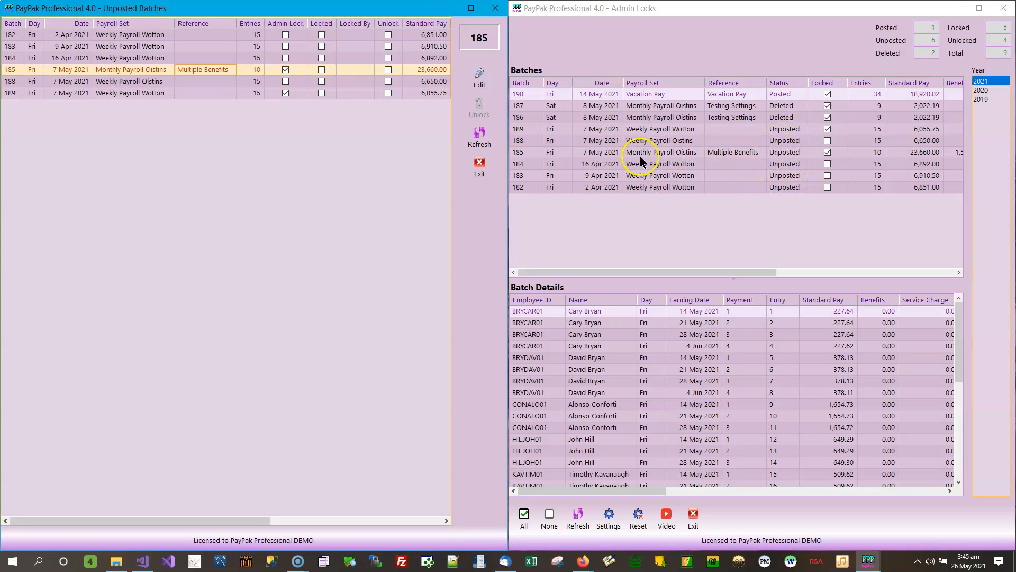
pyautogui.click(828, 153)
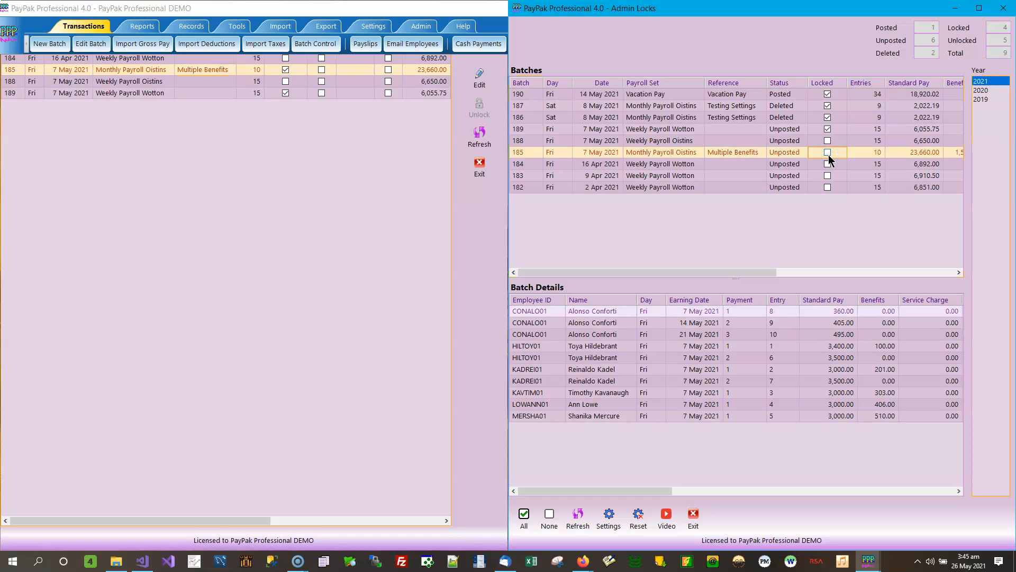
pyautogui.click(249, 145)
pyautogui.click(499, 142)
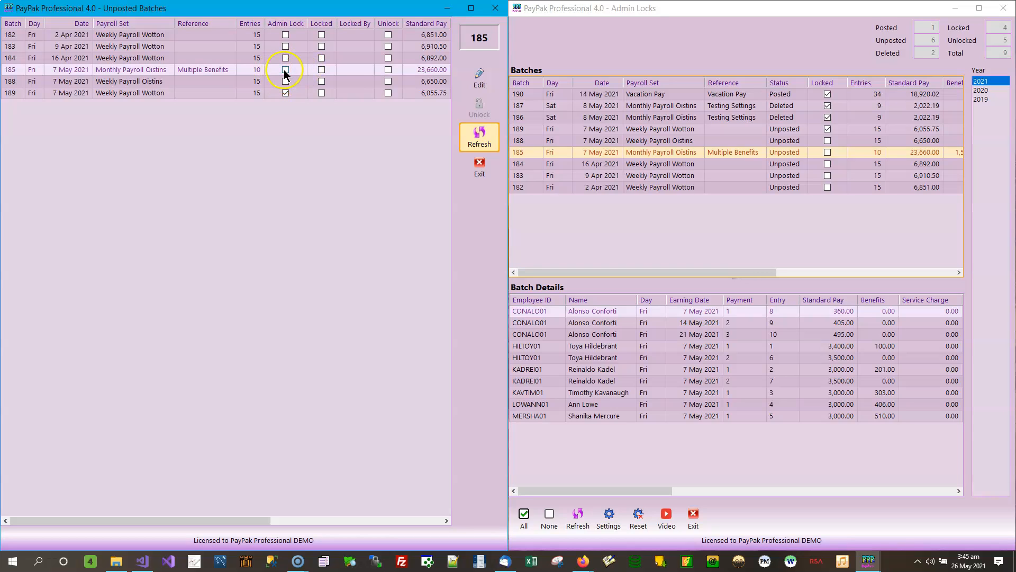
# Lock unposted batch 185 in Admin Locks, refresh the Unposted Batches list, and return to that list.
pyautogui.click(829, 153)
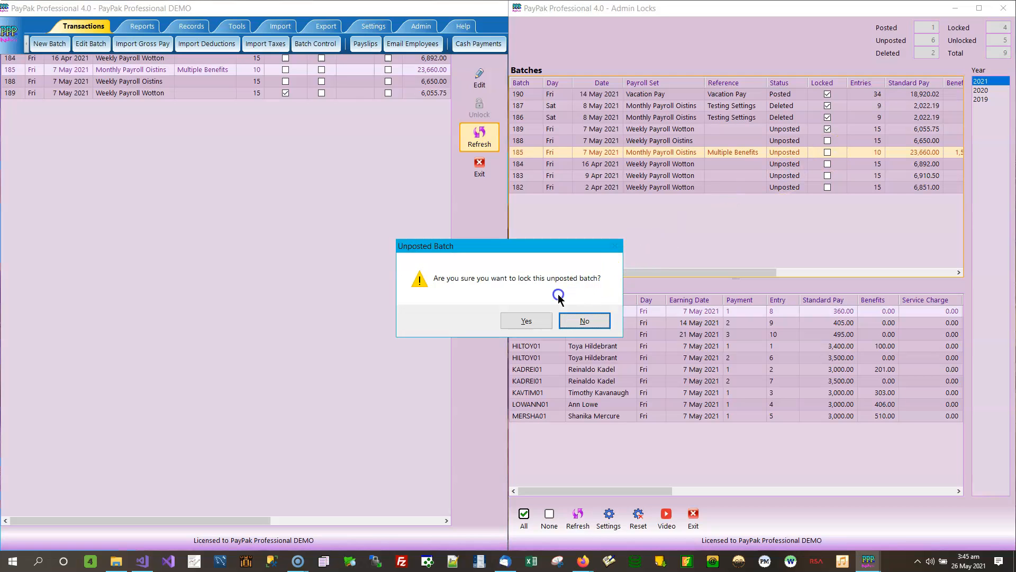
pyautogui.click(543, 321)
pyautogui.click(478, 134)
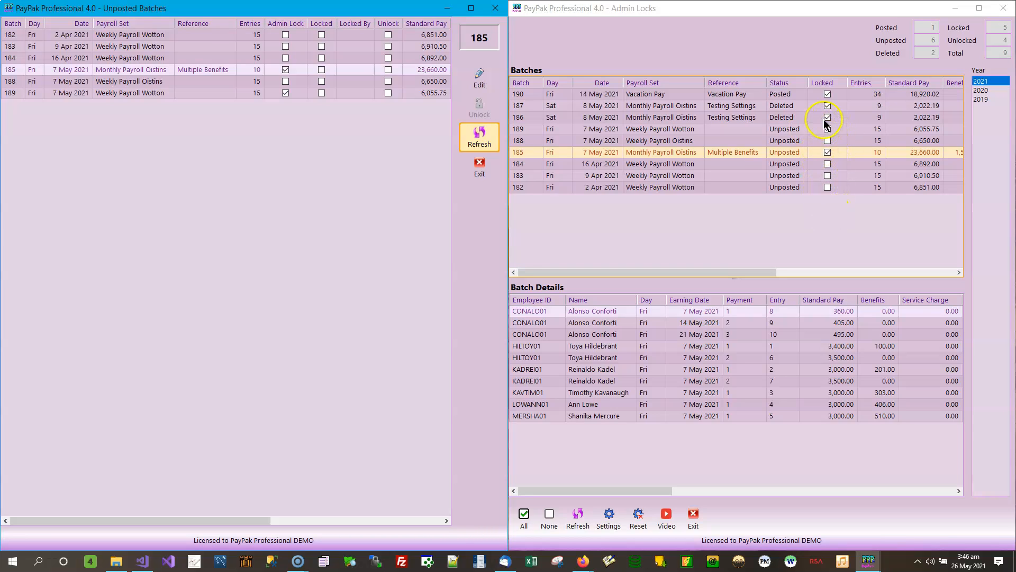
pyautogui.click(751, 45)
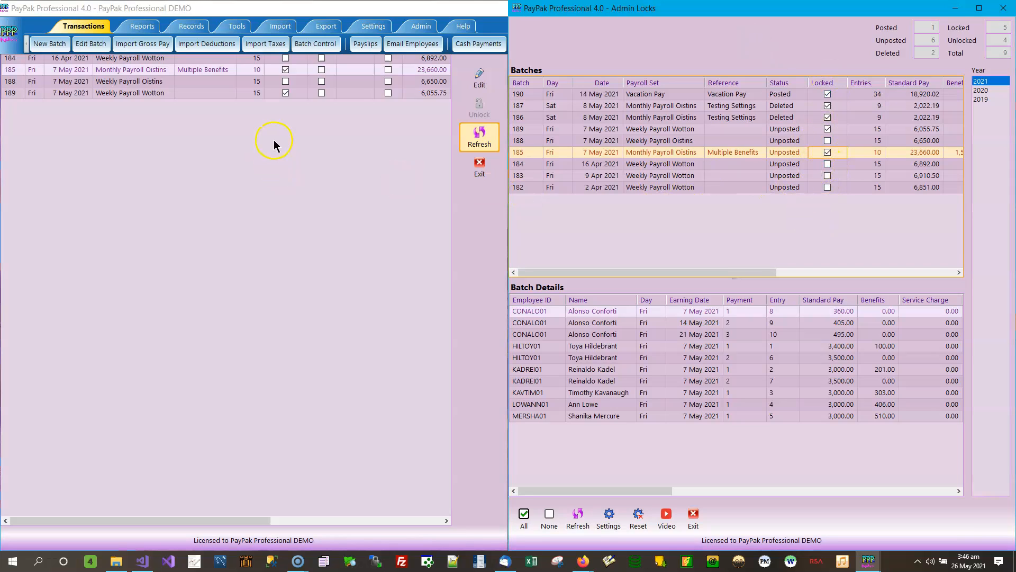
pyautogui.click(473, 84)
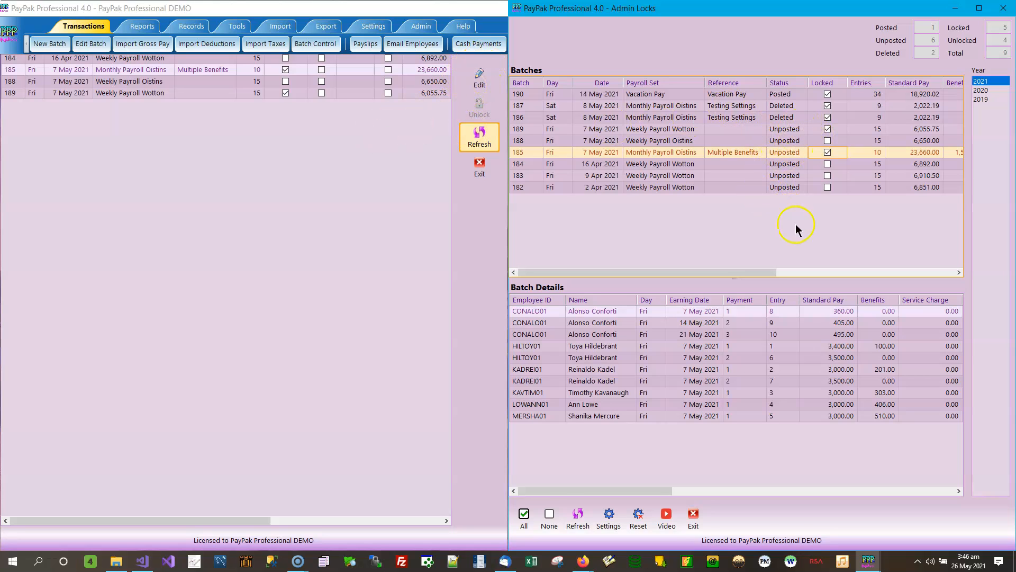
pyautogui.click(303, 224)
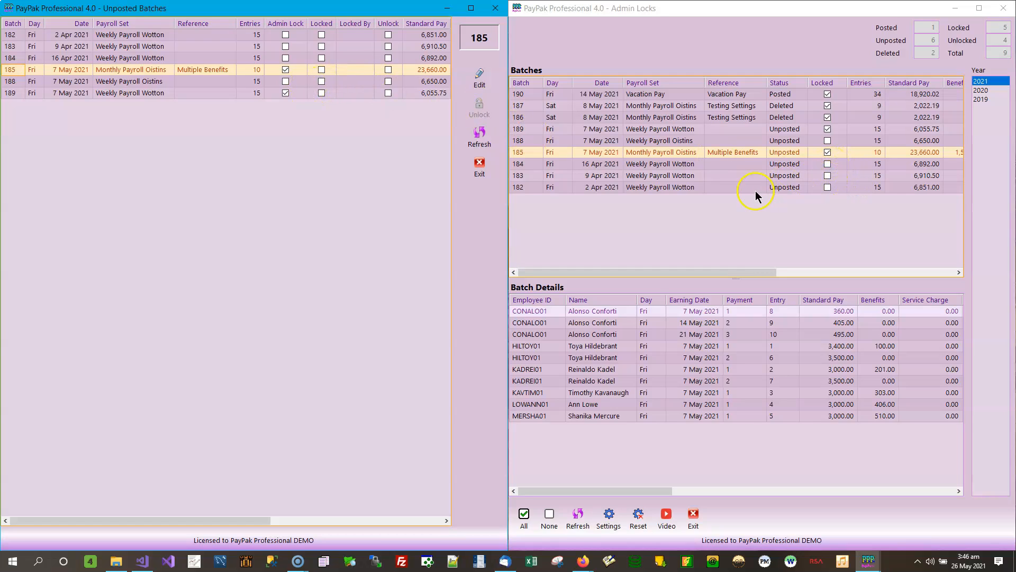
# Apply the admin lock to all unposted 2021 batches at once and refresh the Unposted Batches list.
pyautogui.click(528, 515)
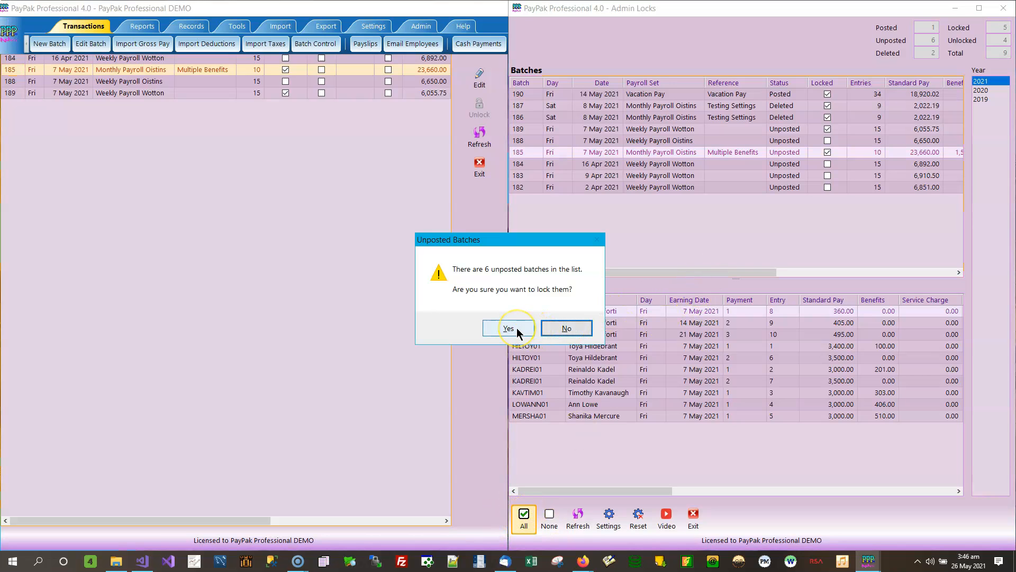
pyautogui.click(508, 328)
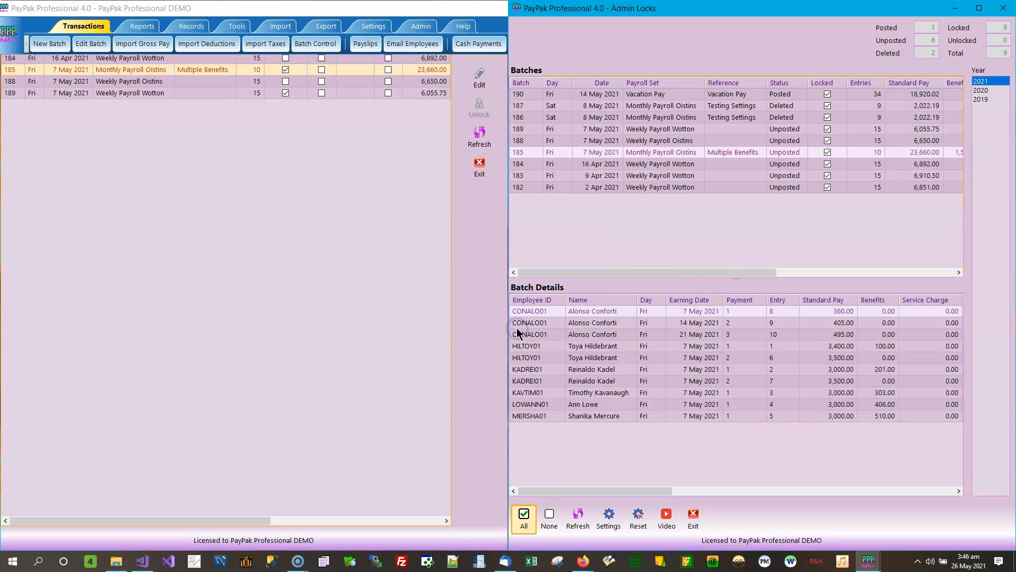
pyautogui.click(483, 143)
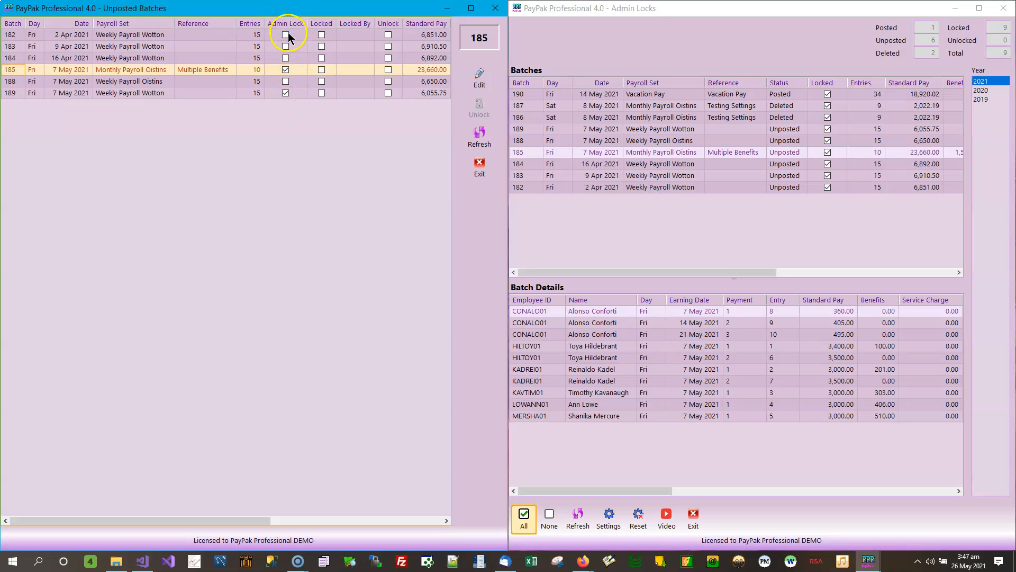
# Open unposted batch 182 for editing and close its Edit Batch window.
pyautogui.click(262, 37)
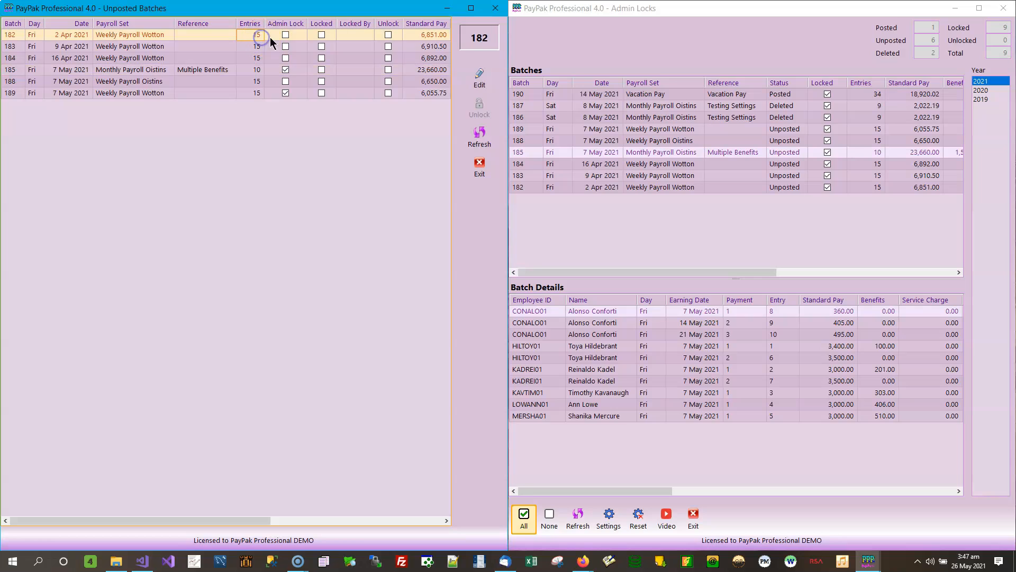
pyautogui.click(482, 80)
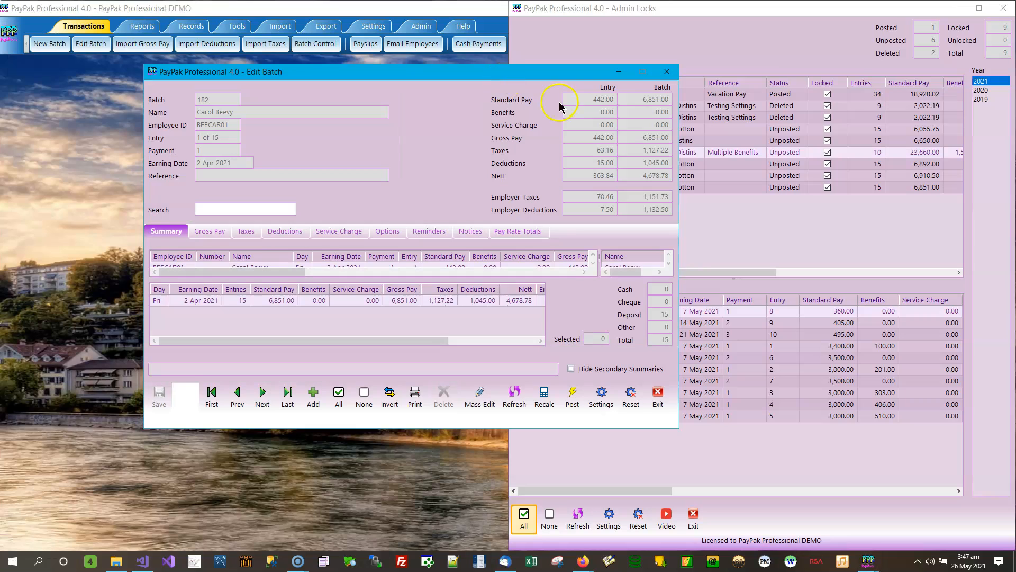
pyautogui.click(666, 72)
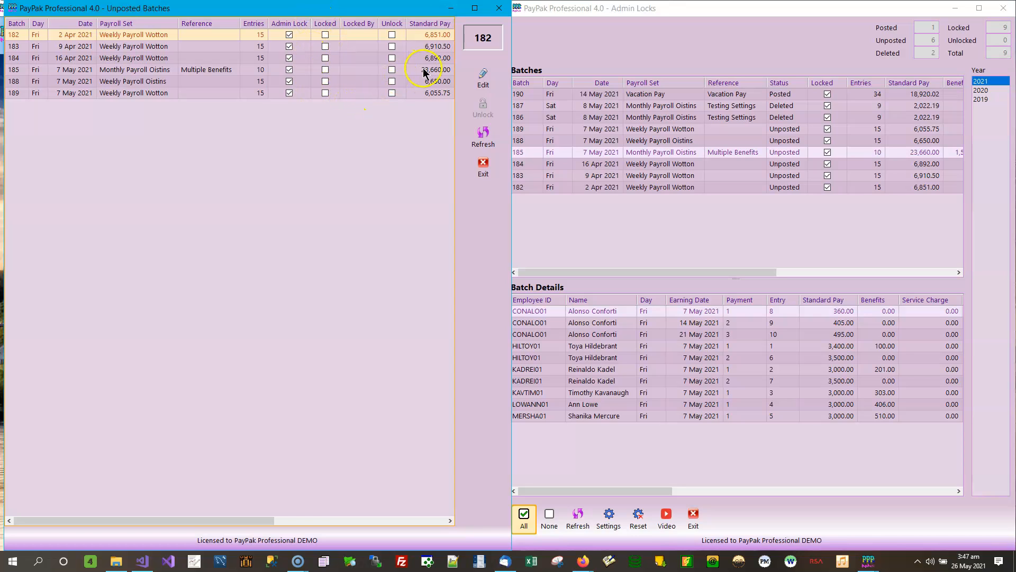
# Try again to edit unposted batch 182, dismiss the message, and close Unposted Batches.
pyautogui.click(488, 81)
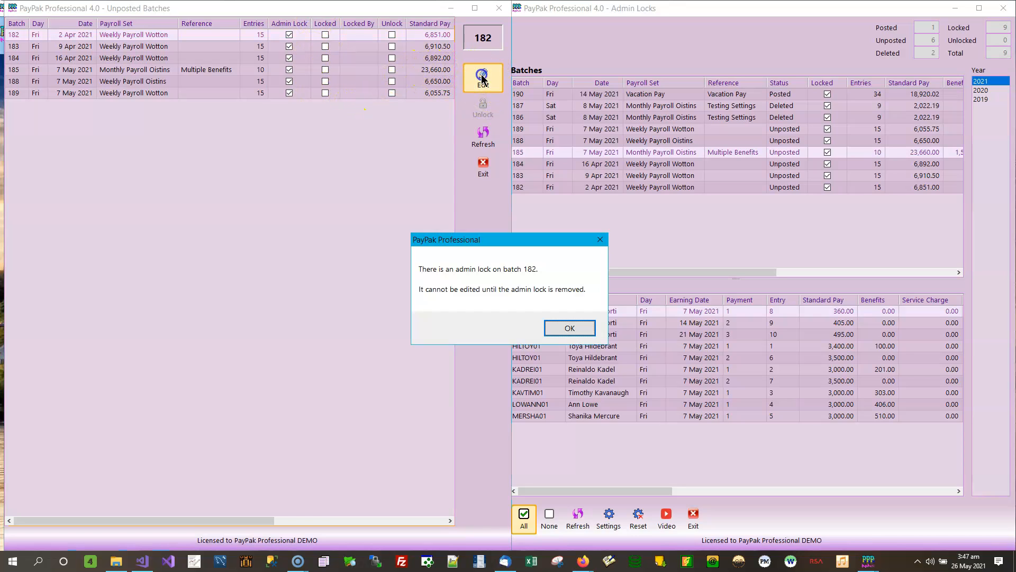
pyautogui.click(569, 330)
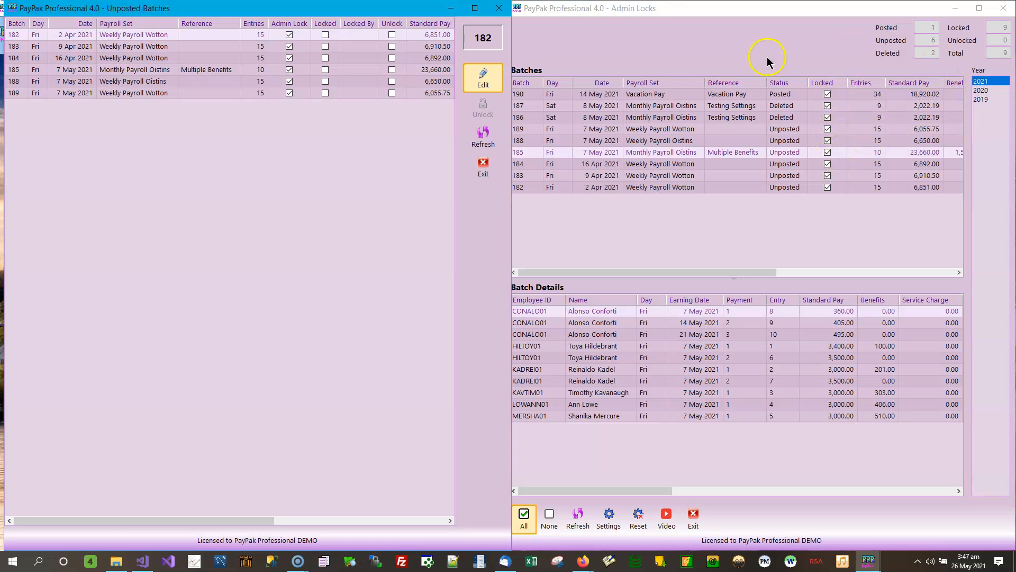
pyautogui.click(499, 8)
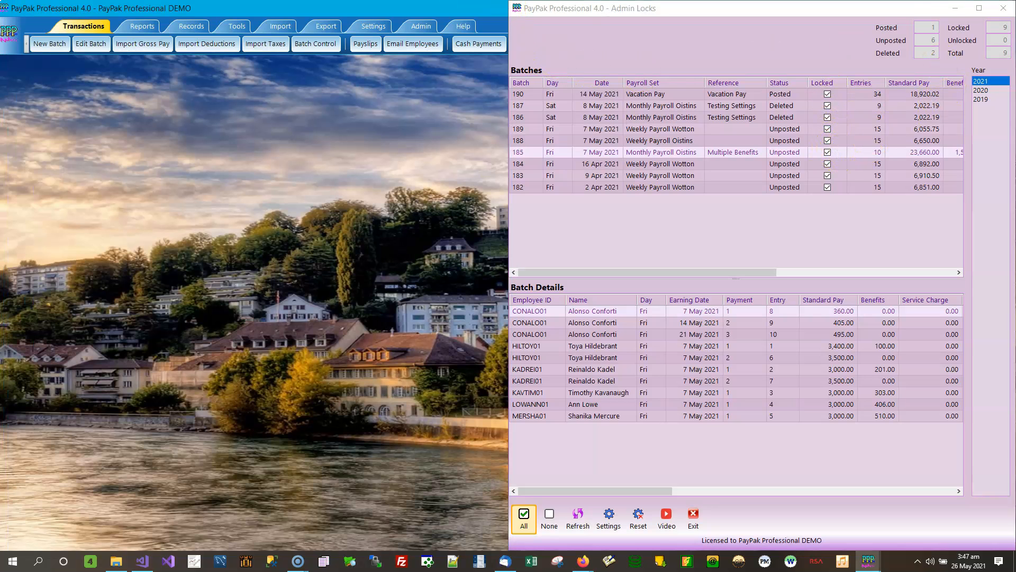
# Maximize Admin Locks and remove the locks from unposted batches 189, 188 and 185.
pyautogui.click(978, 8)
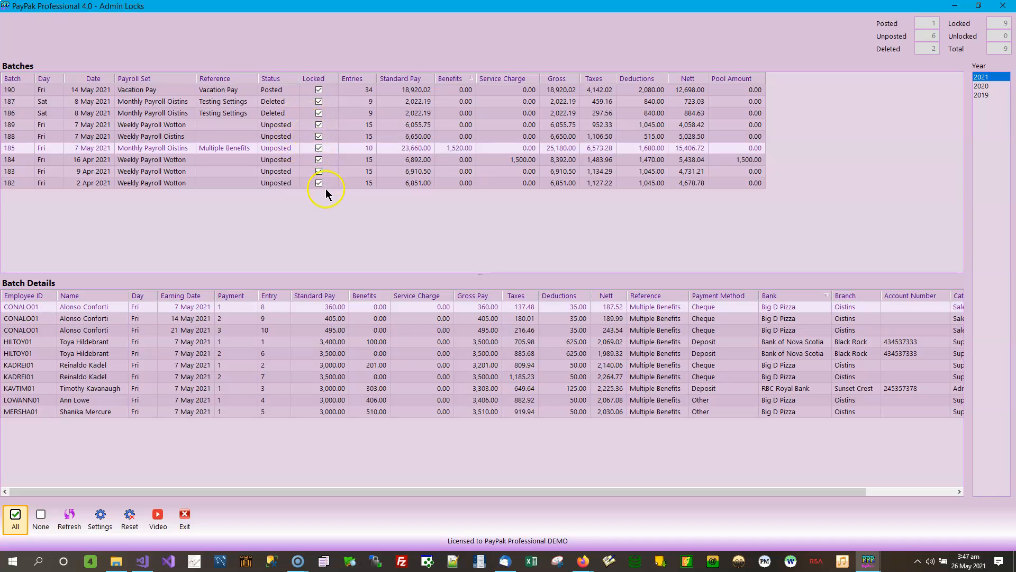
pyautogui.click(319, 125)
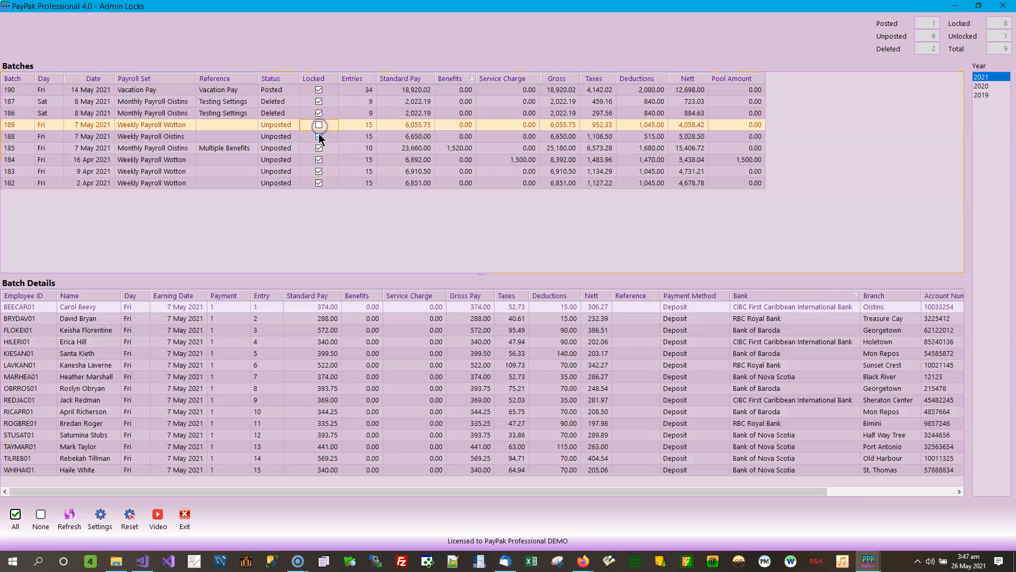
pyautogui.click(319, 137)
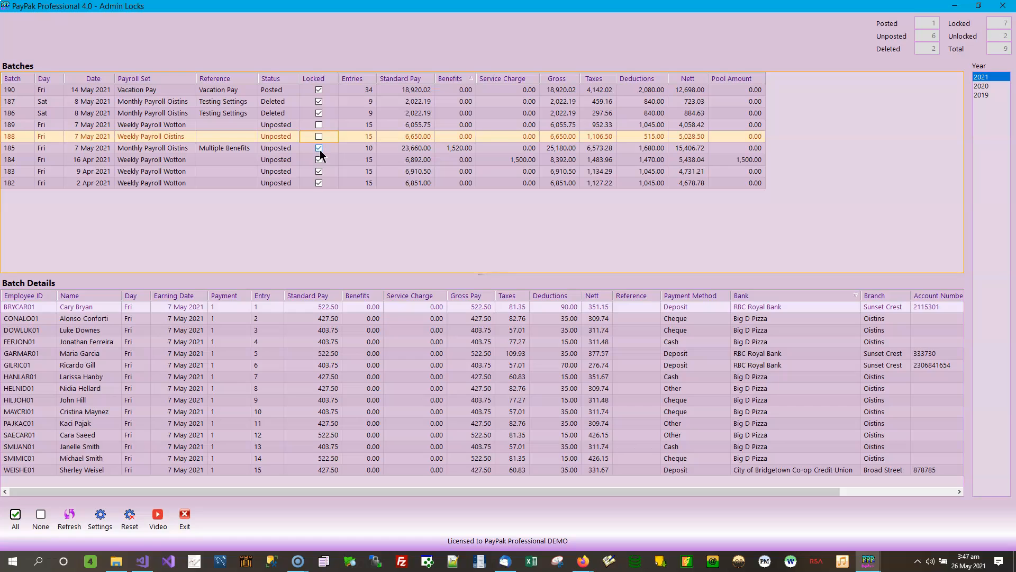
pyautogui.click(319, 150)
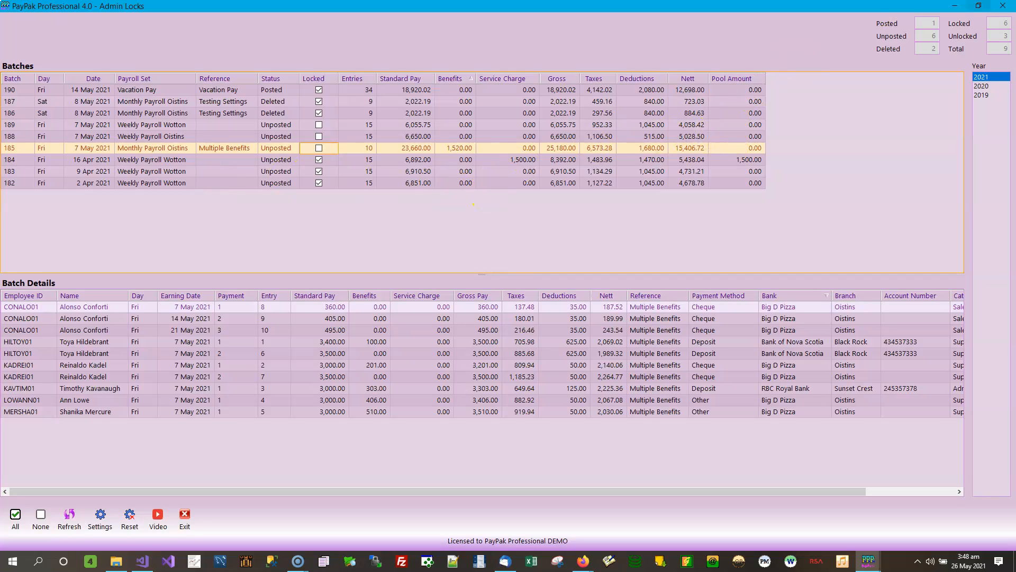
# Minimize Admin Locks, open Batch Control, and examine the admin lock status and details of the 2021 batches.
pyautogui.click(954, 6)
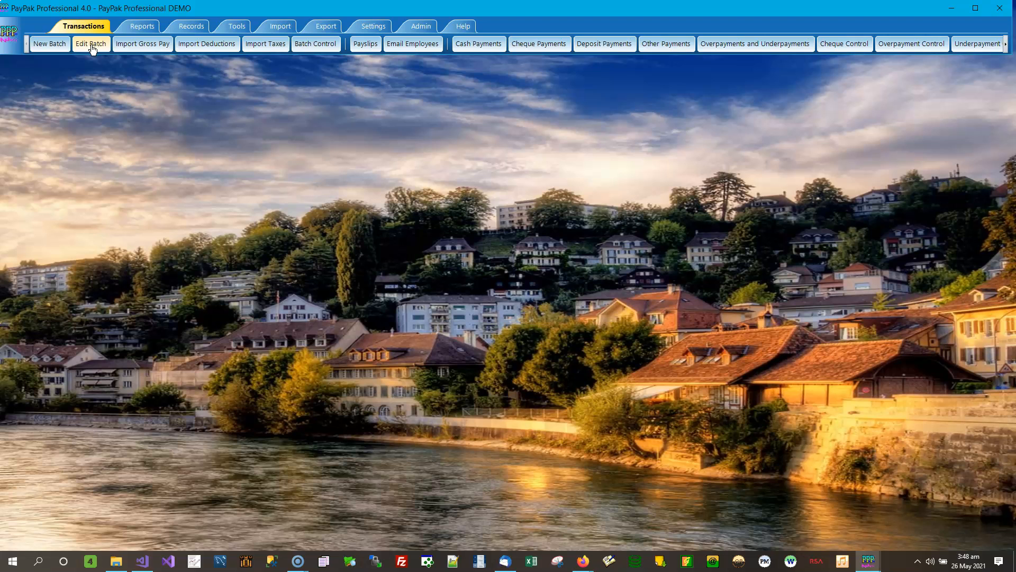
pyautogui.click(320, 47)
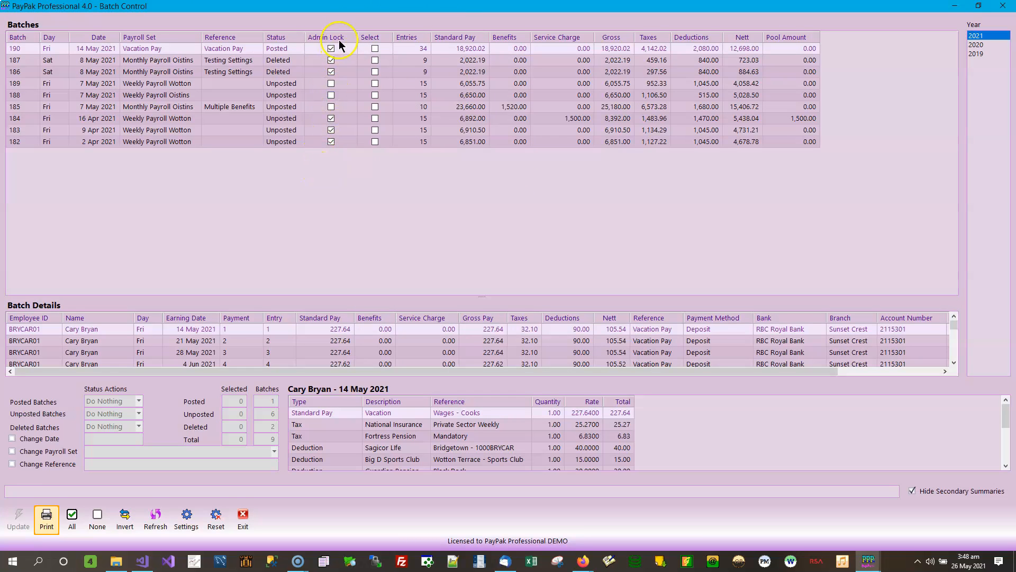
pyautogui.click(80, 86)
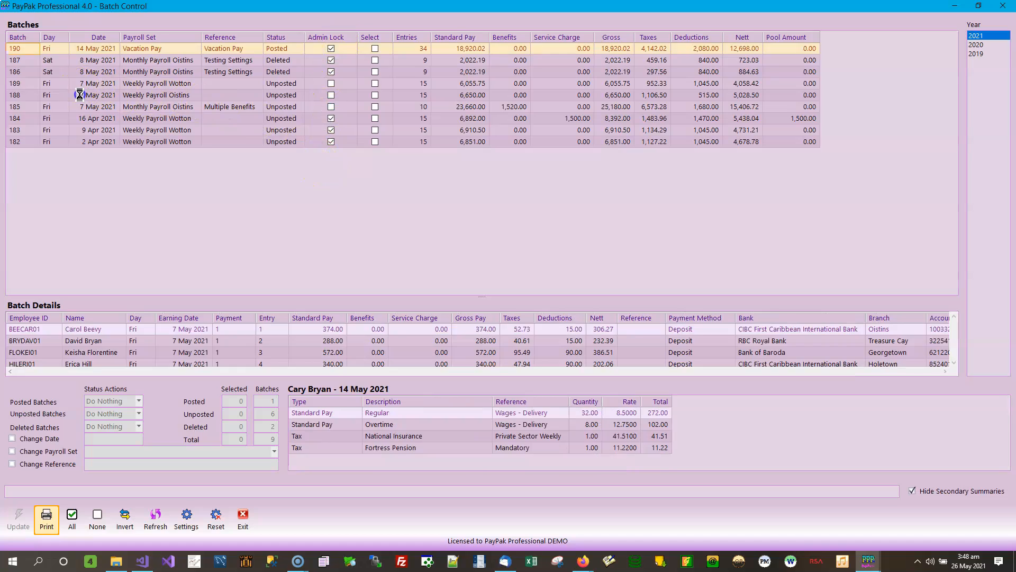
pyautogui.click(80, 96)
pyautogui.click(81, 108)
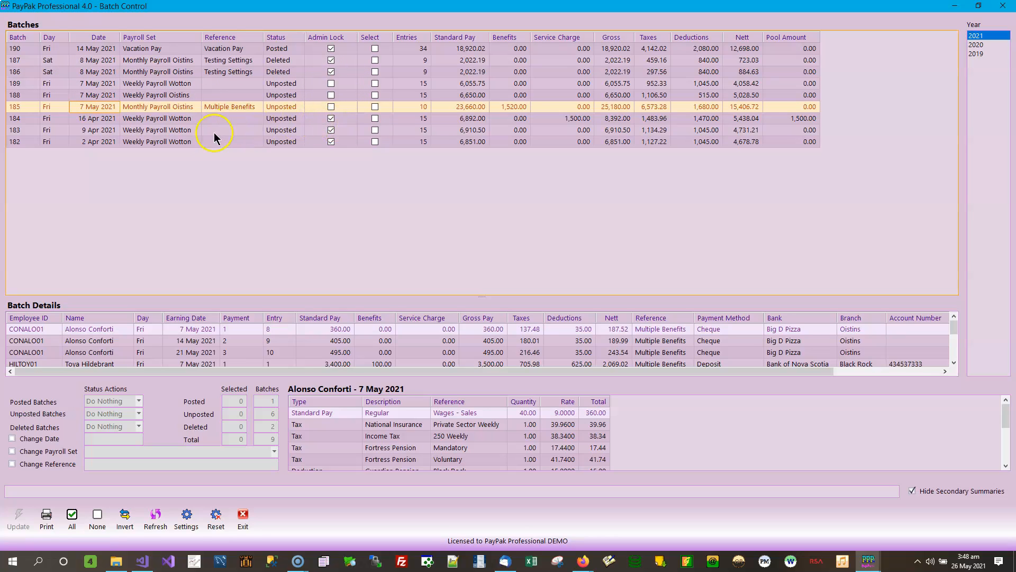
pyautogui.click(172, 122)
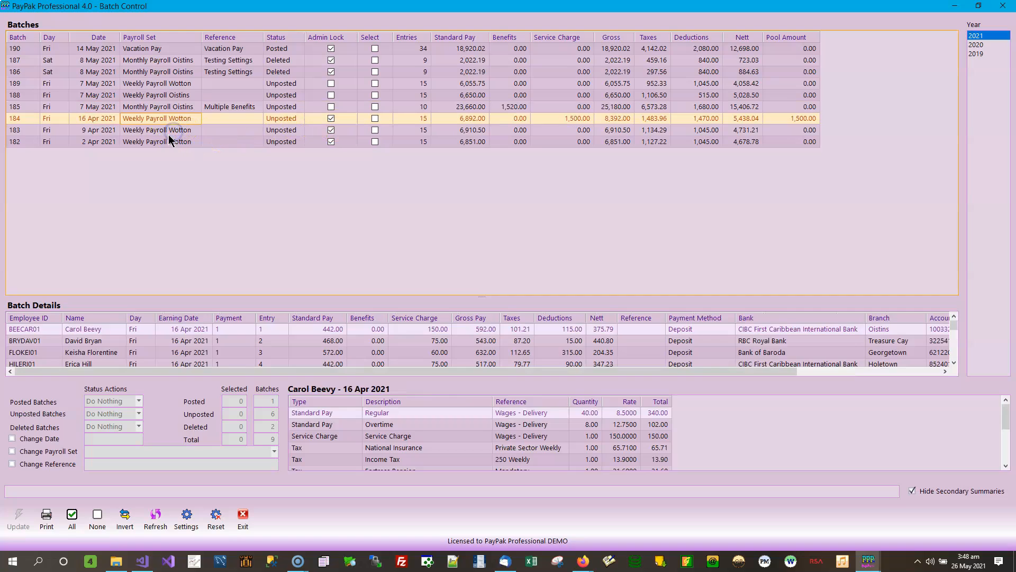
pyautogui.click(170, 141)
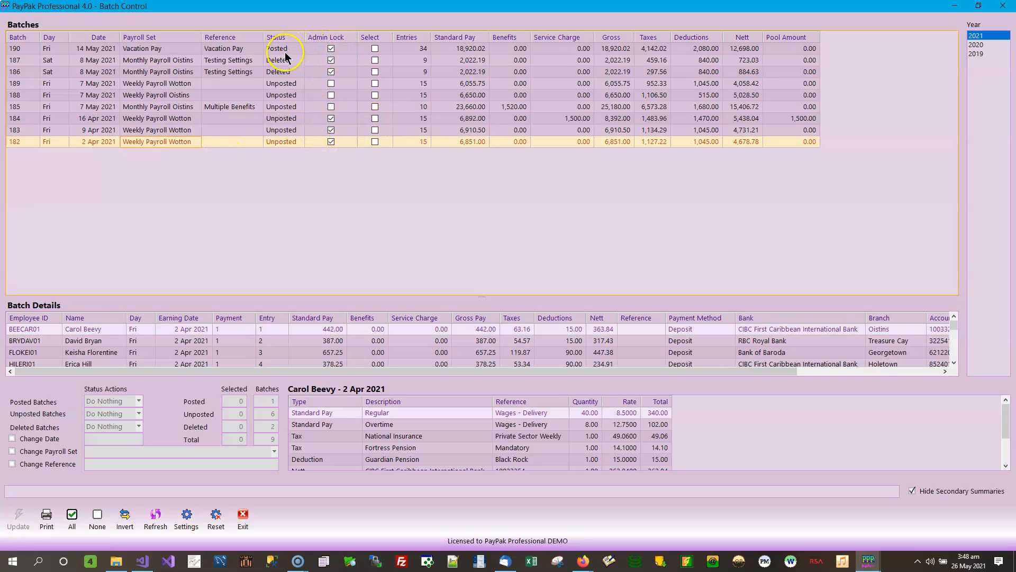
pyautogui.click(285, 71)
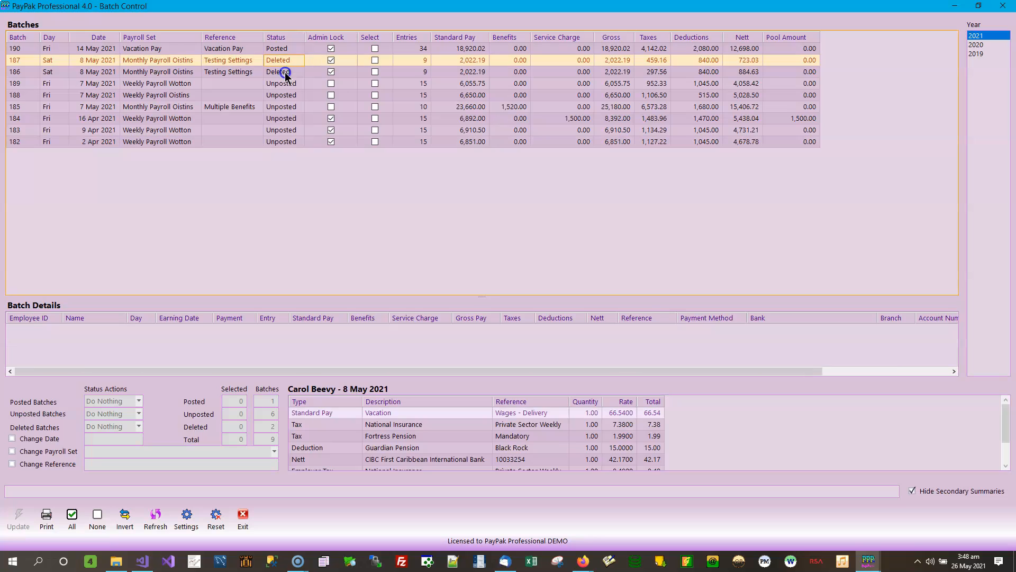
# View the 2020 and 2019 batches in Batch Control and return to year 2021.
pyautogui.click(975, 45)
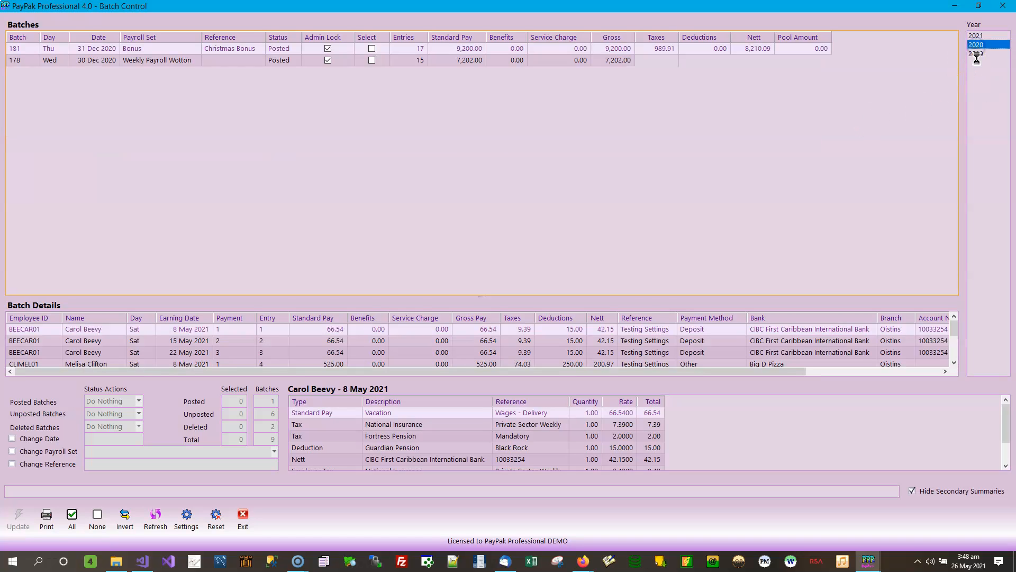
pyautogui.click(983, 55)
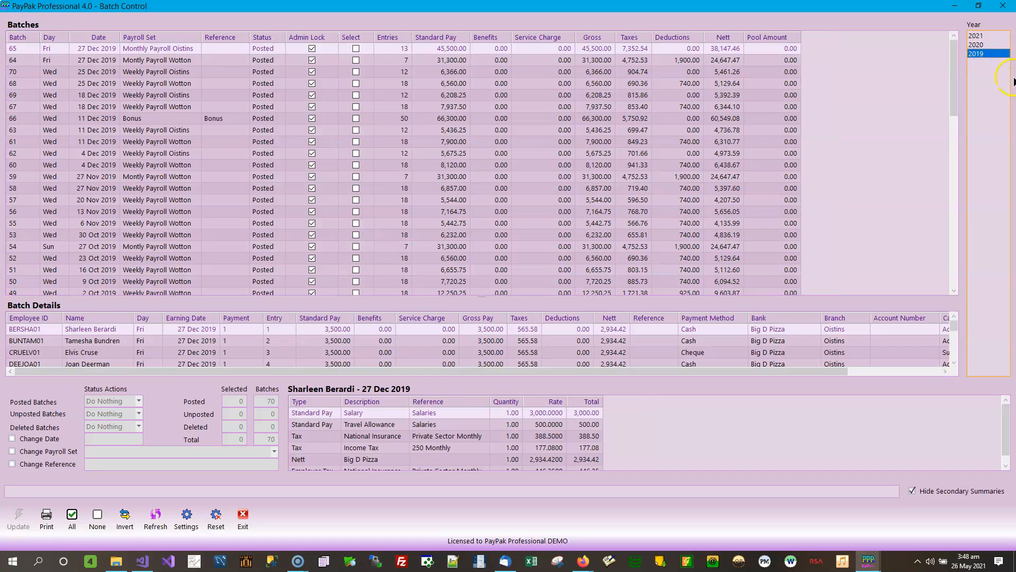
pyautogui.click(983, 36)
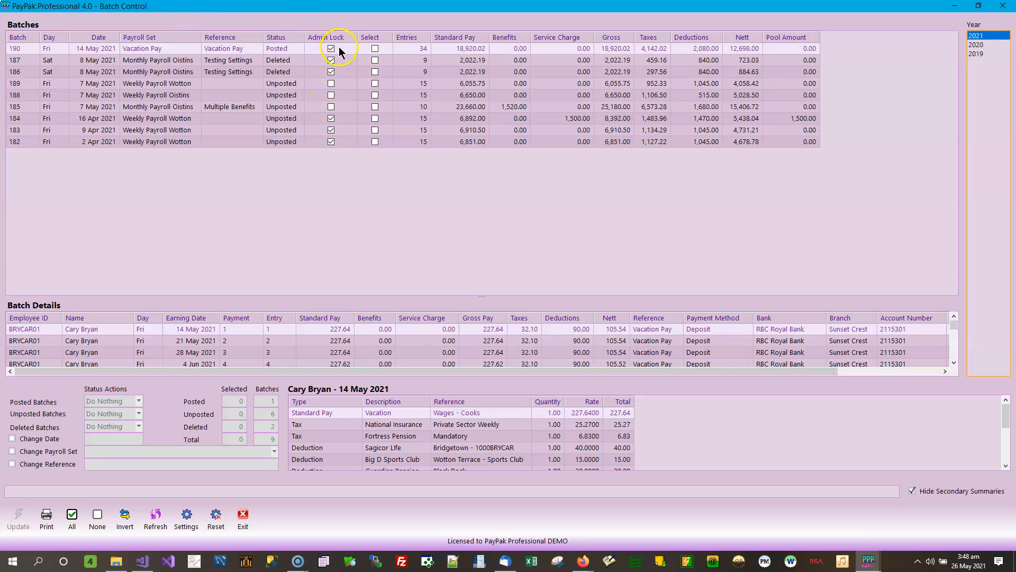
# Try to select posted batch 190, highlight unposted batch 189, and close Batch Control.
pyautogui.click(375, 50)
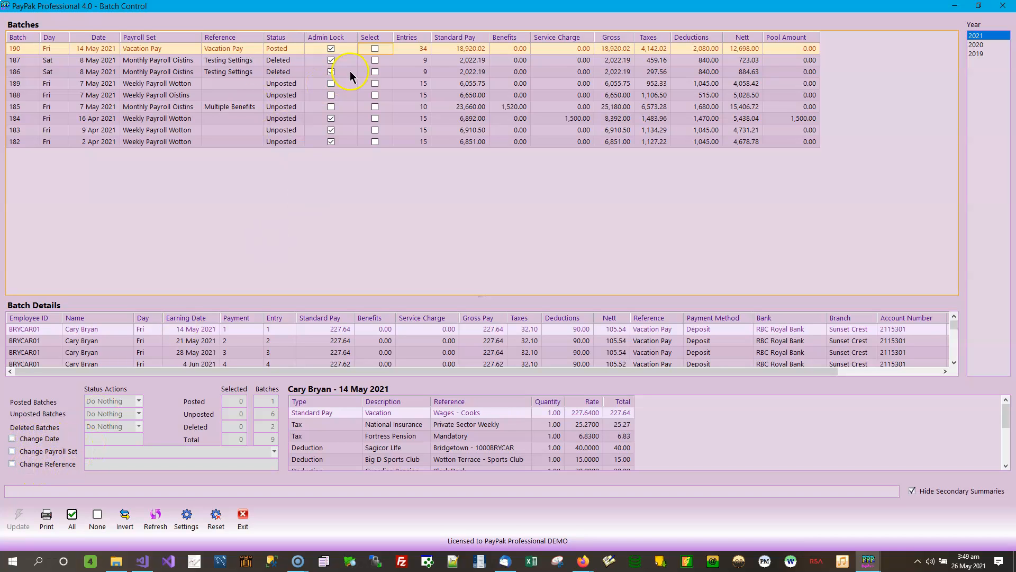
pyautogui.click(363, 85)
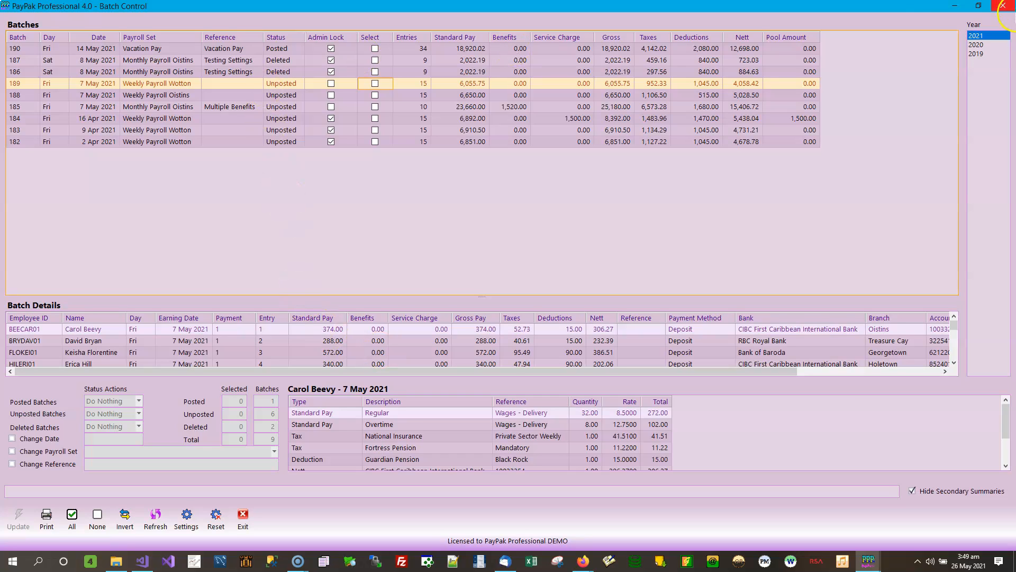
pyautogui.click(1006, 6)
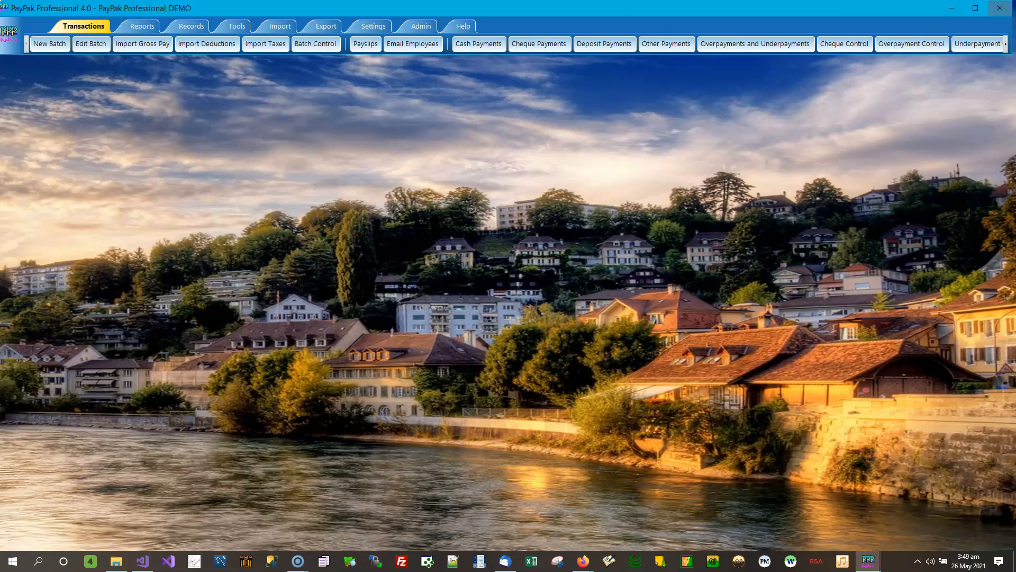
# Bring back the Admin Locks window and view the details of unposted batches 189, 188 and 185.
pyautogui.click(876, 562)
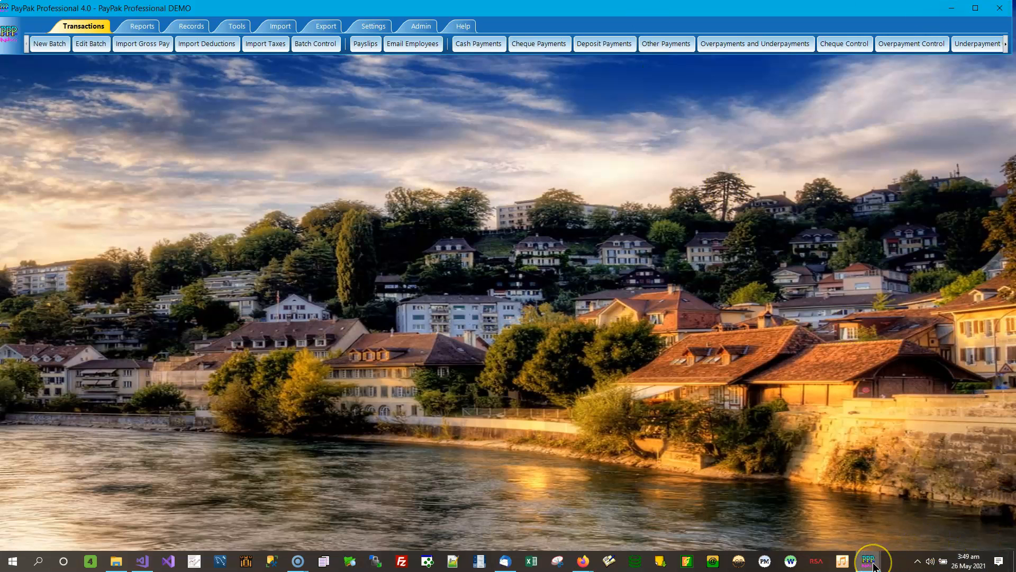
pyautogui.click(906, 527)
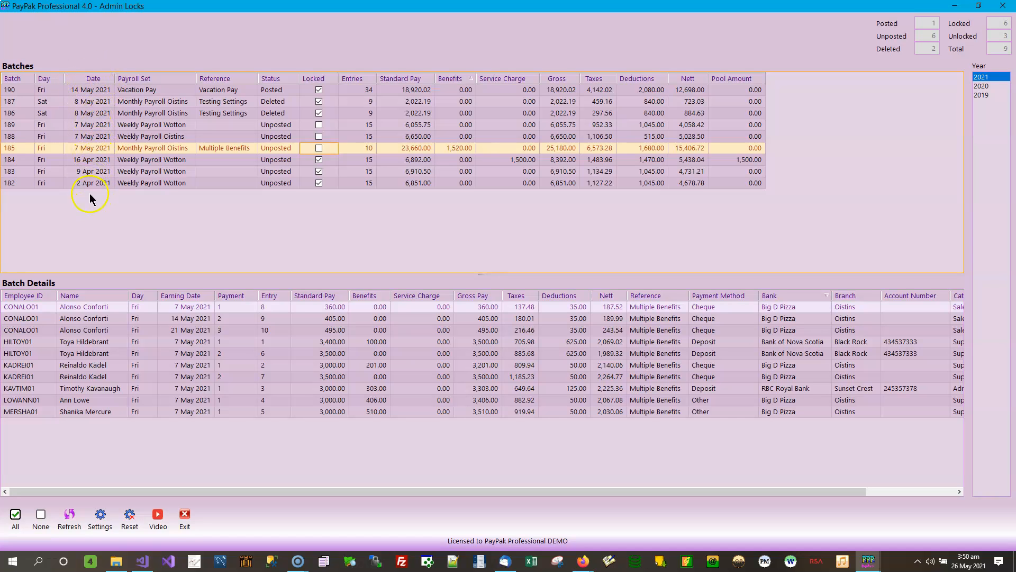
pyautogui.click(91, 126)
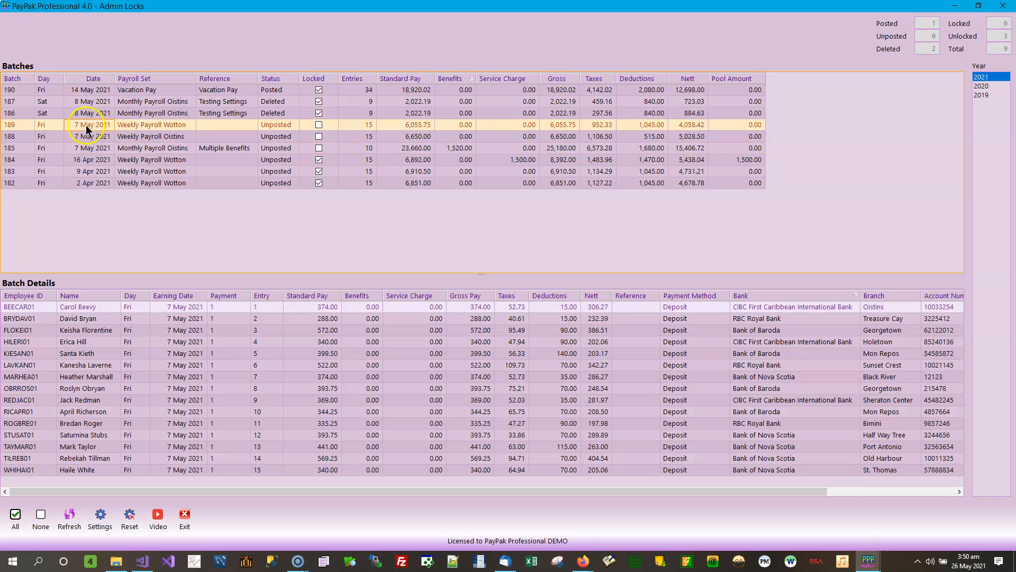
pyautogui.click(86, 136)
pyautogui.click(86, 146)
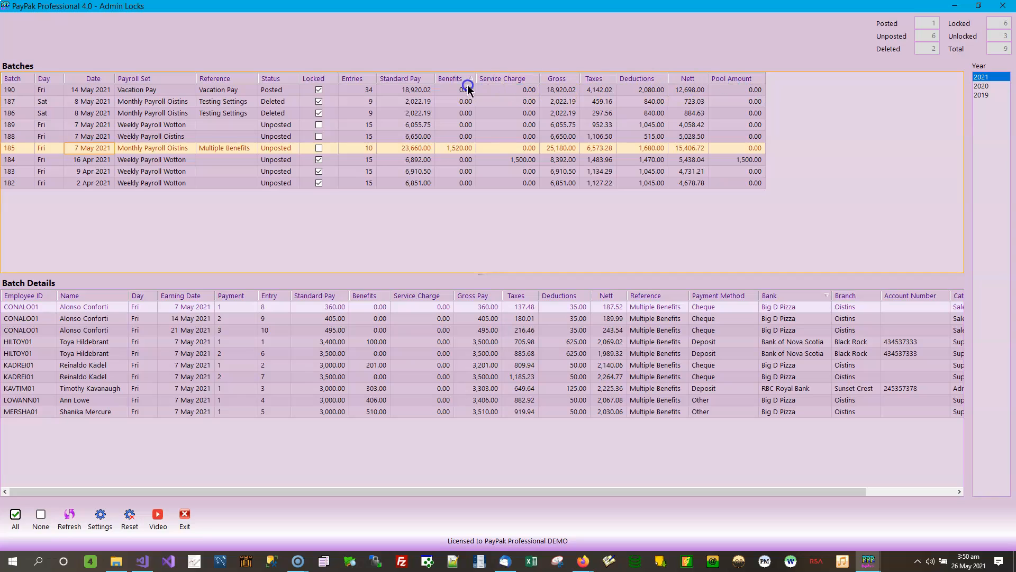
# Sort the Admin Locks batches by service charge in descending order and view the details of batches 187, 185 and 182.
pyautogui.click(527, 80)
pyautogui.click(530, 80)
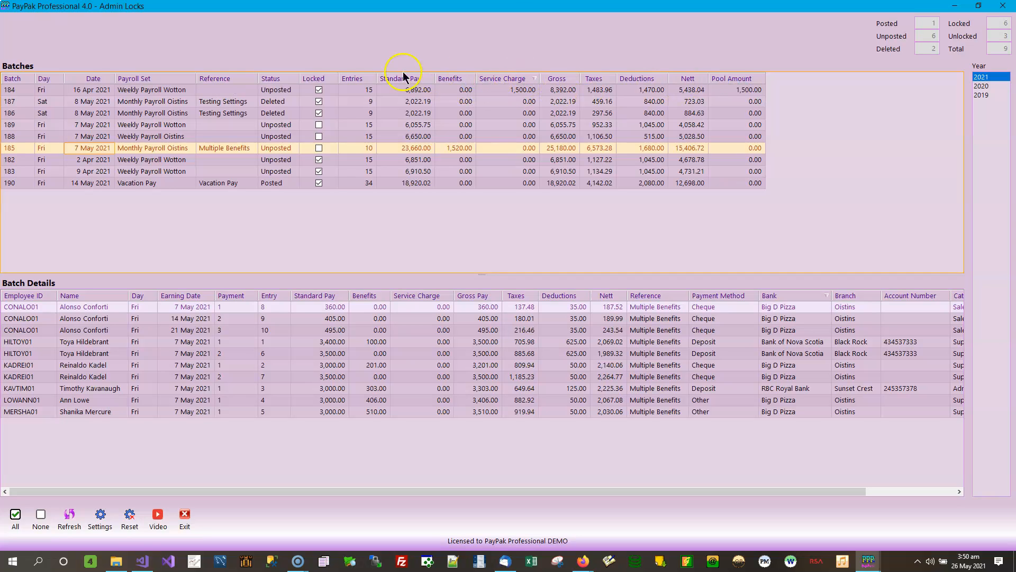
pyautogui.click(123, 101)
pyautogui.click(117, 149)
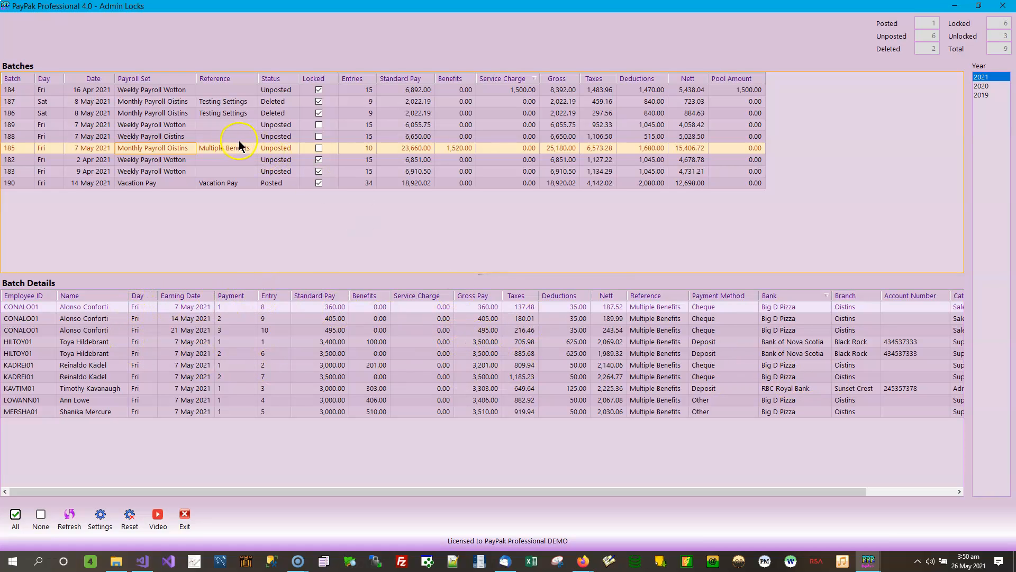
pyautogui.click(233, 162)
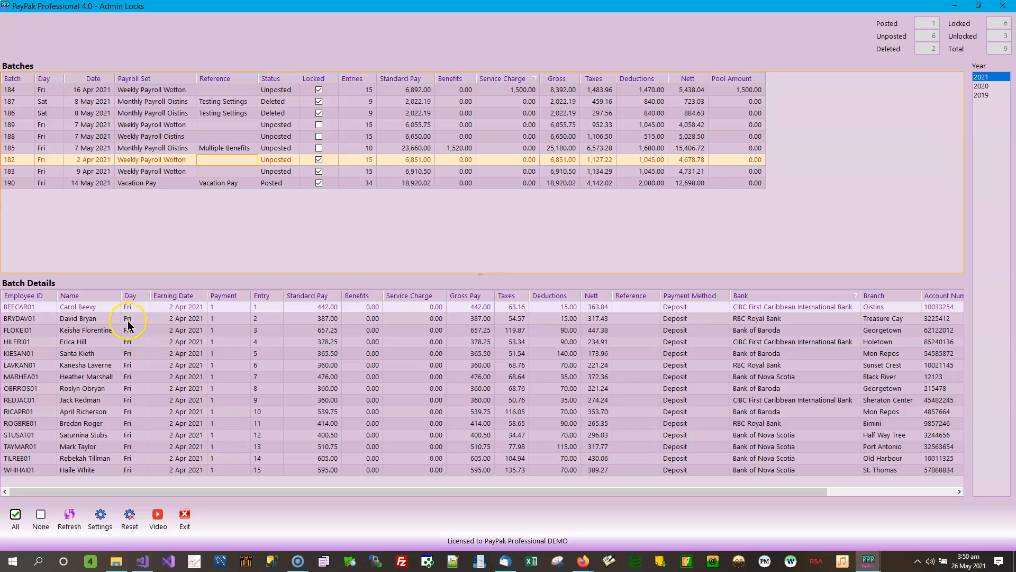
pyautogui.click(187, 161)
# View the 2020 and 2019 batches in Admin Locks and return to year 2021.
pyautogui.click(988, 86)
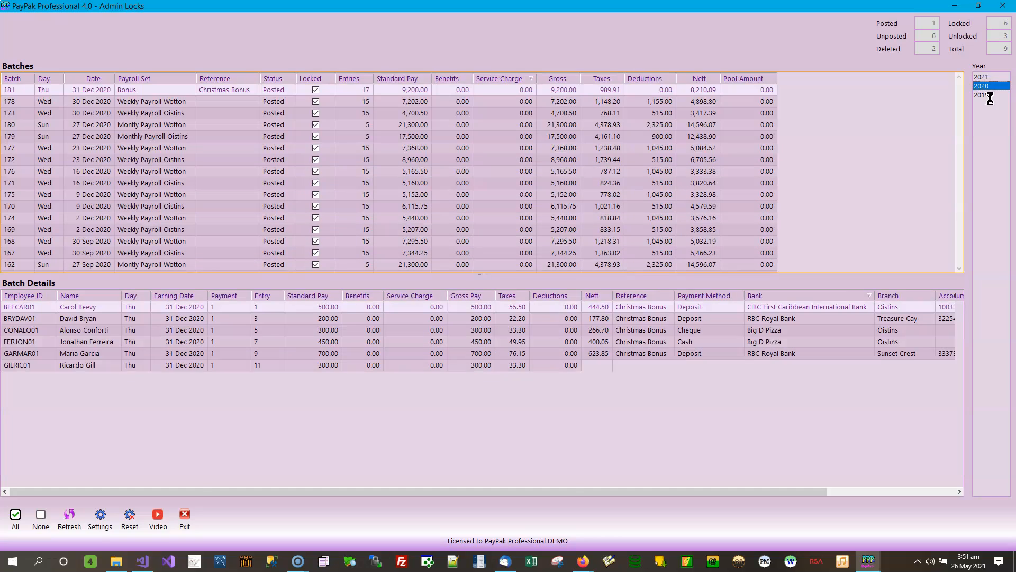
pyautogui.click(988, 95)
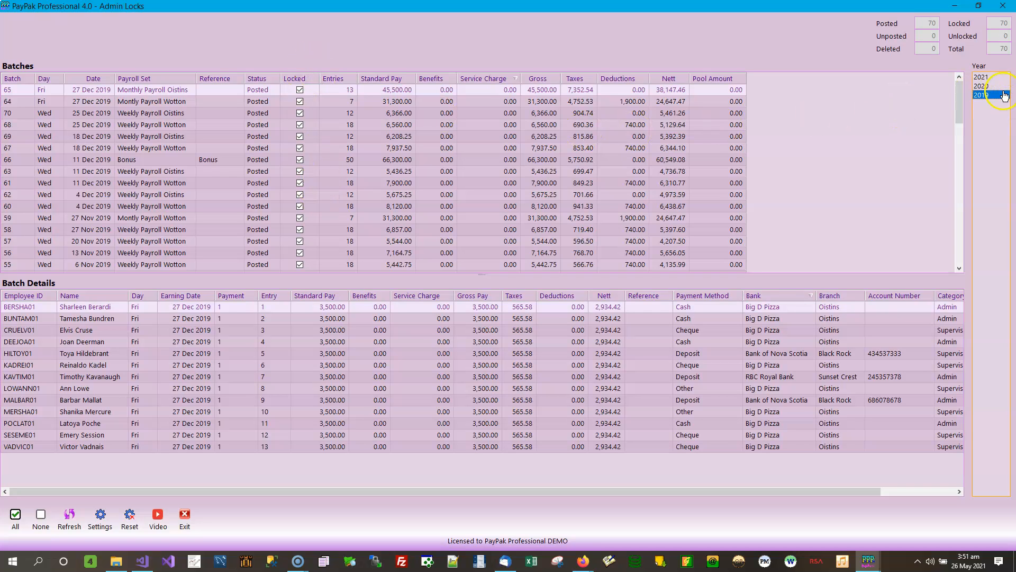
pyautogui.click(987, 77)
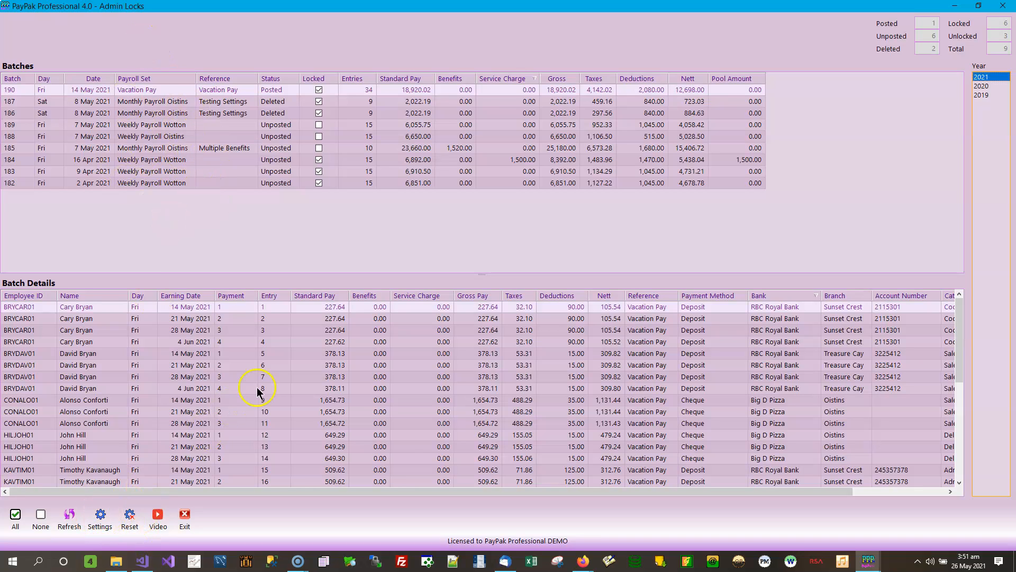
# Enlarge the Batch Details area by raising the divider below the batch list, and close Admin Locks.
pyautogui.moveTo(483, 273); pyautogui.dragTo(487, 233)
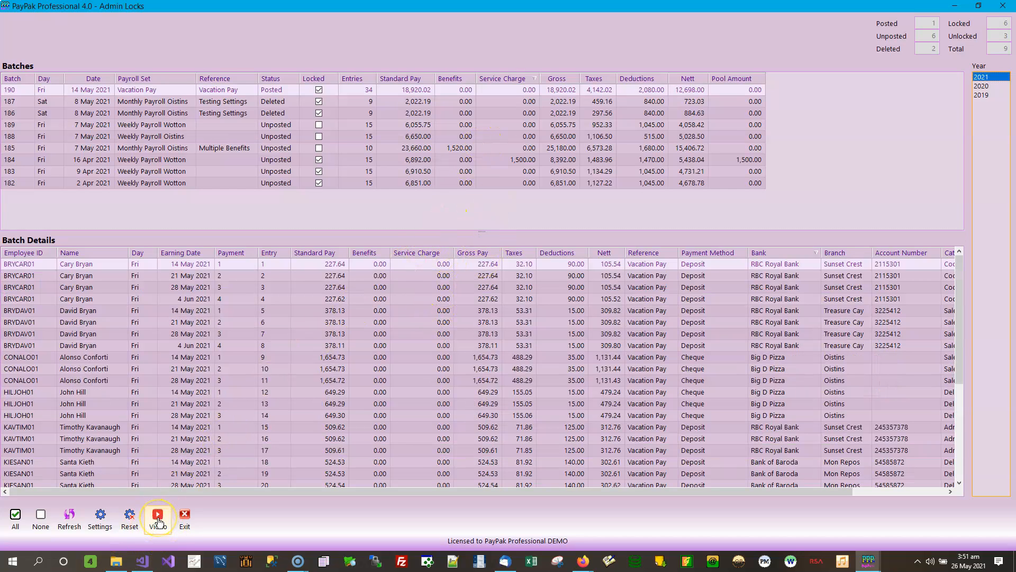
pyautogui.click(186, 515)
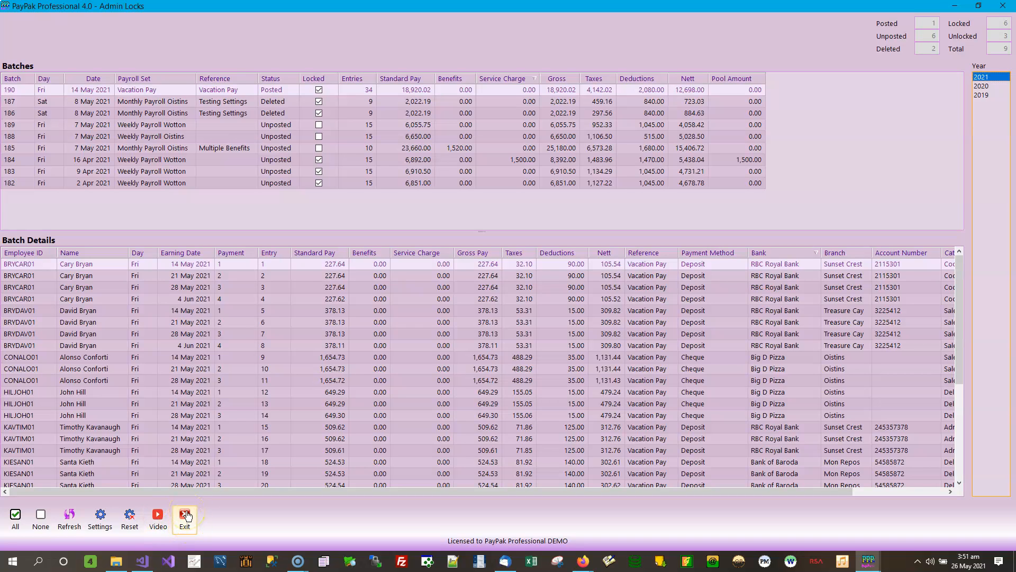
pyautogui.click(178, 515)
pyautogui.click(1007, 4)
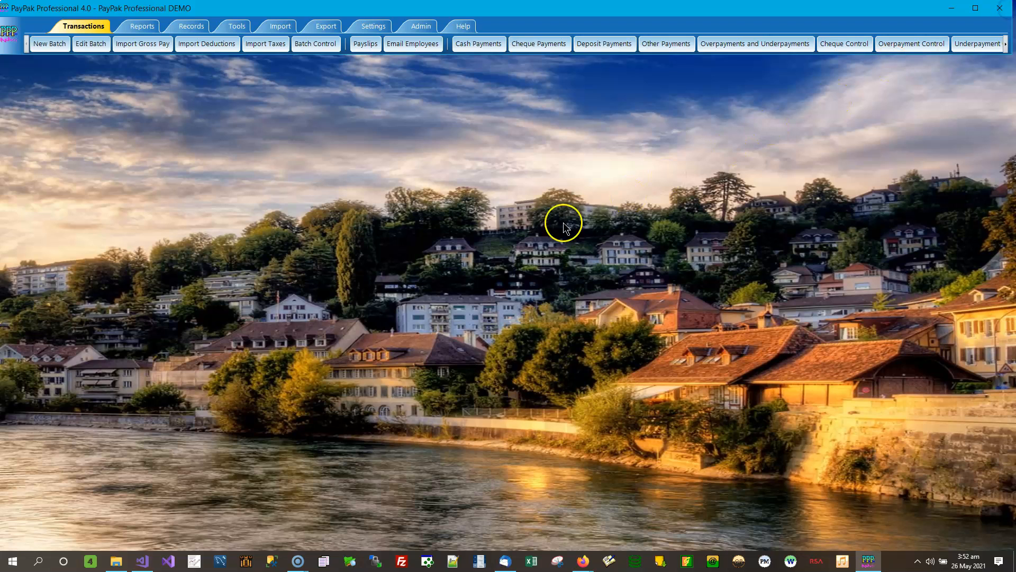